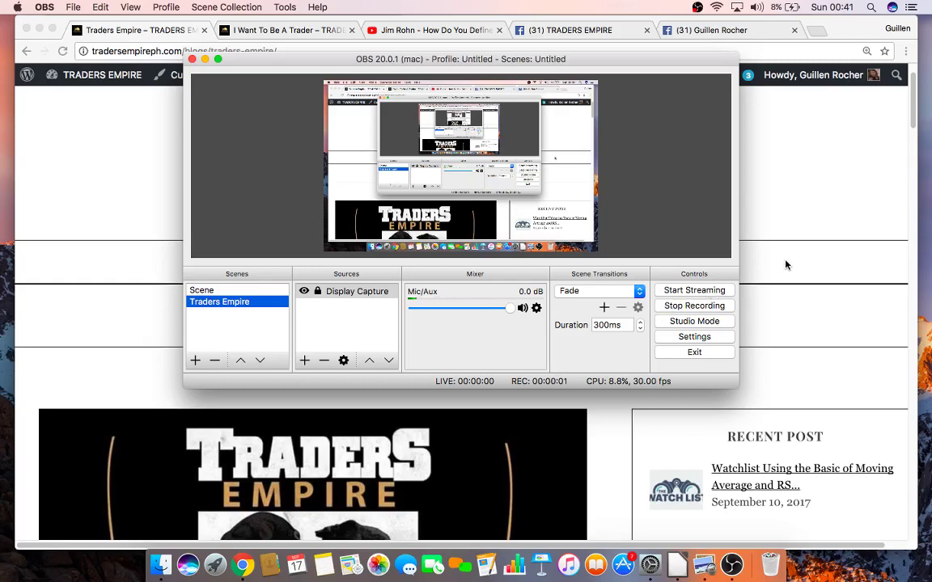
- Switch to Preview and bring up the "What to Study?" screenshot and the "Basic Guide in Technical Analysis" screenshot, Screen Shot 2017-09-16 at 22.09.18
click(785, 265)
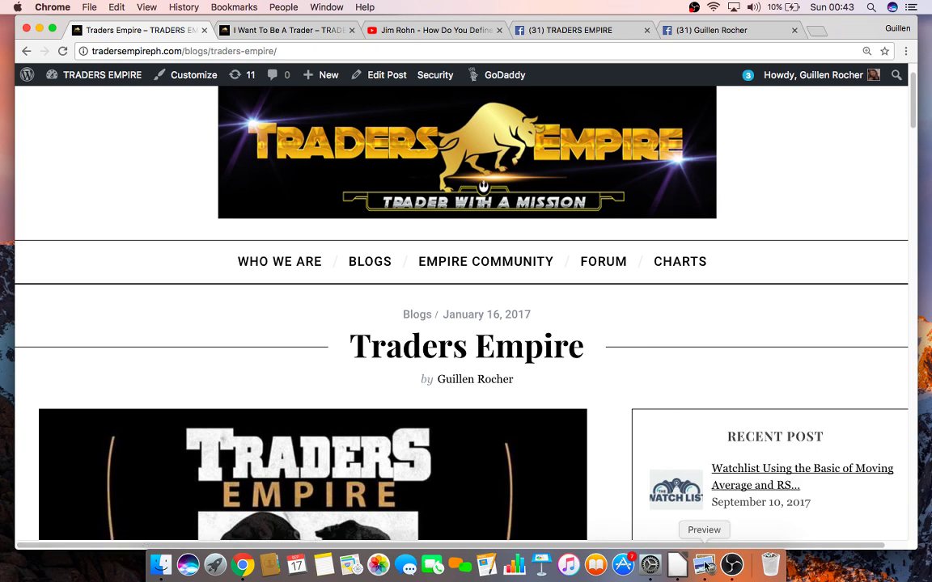
click(705, 566)
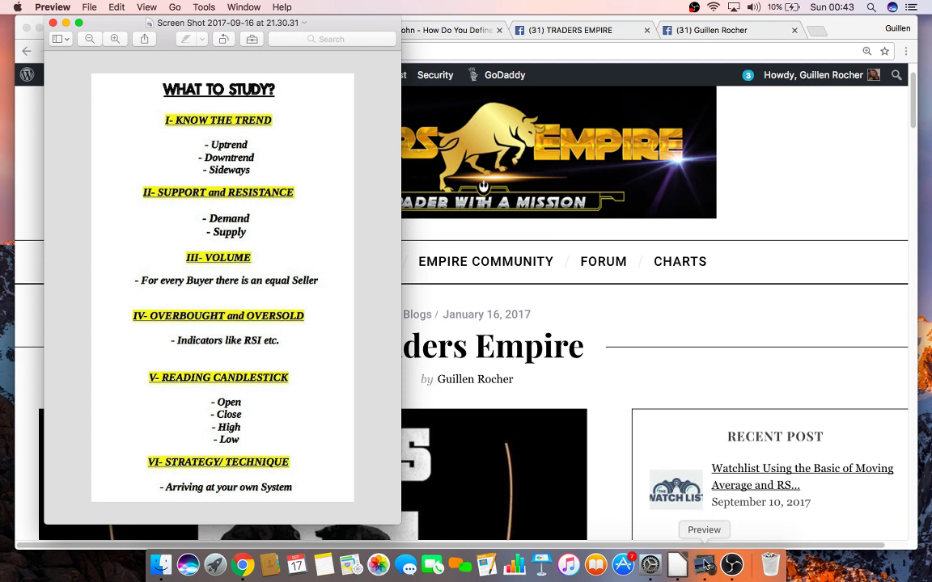
right_click(705, 566)
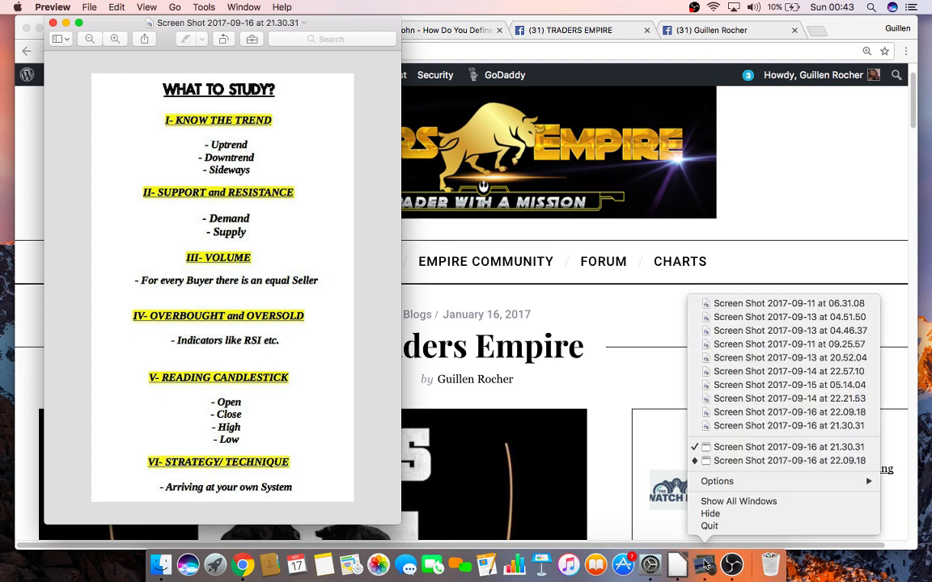
click(750, 463)
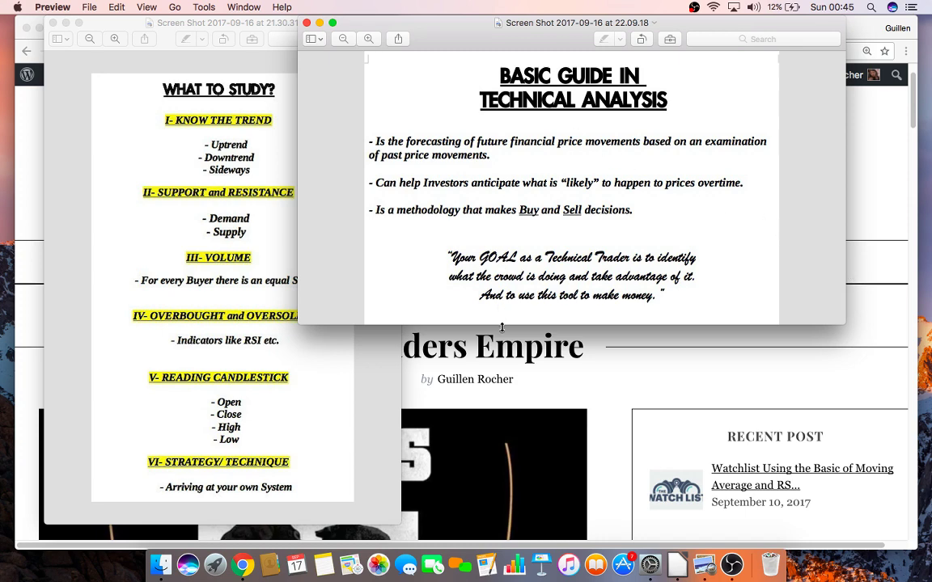
- Enlarge the "Basic Guide in Technical Analysis" window and move it aside, then bring the "What to Study?" window forward beside it and widen it
drag(501, 327, 485, 456)
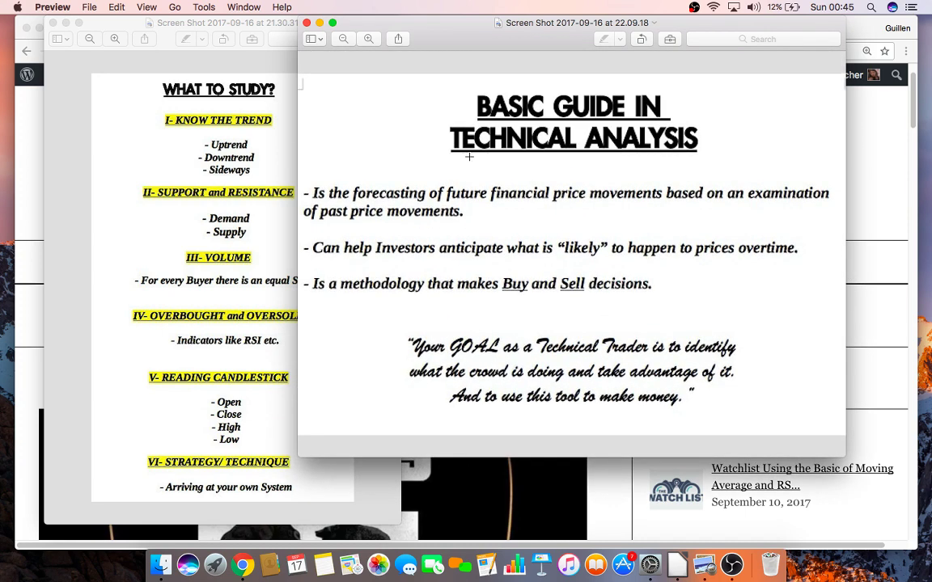
drag(429, 23, 299, 22)
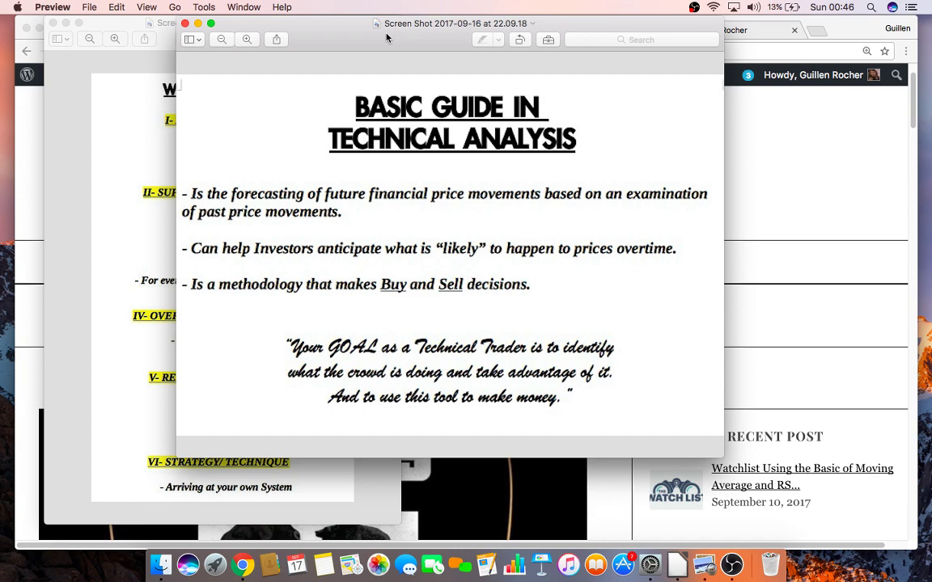
drag(388, 34, 412, 52)
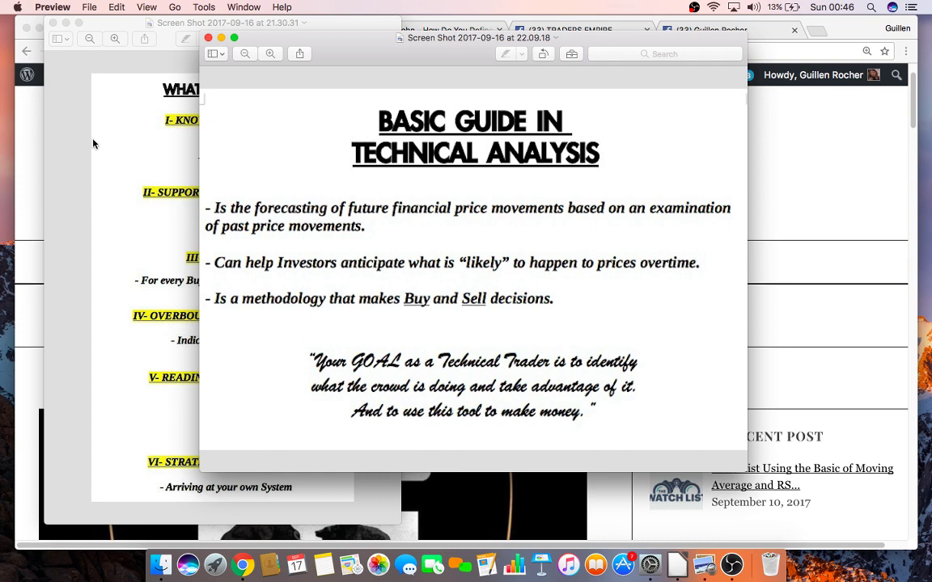
drag(350, 45, 516, 29)
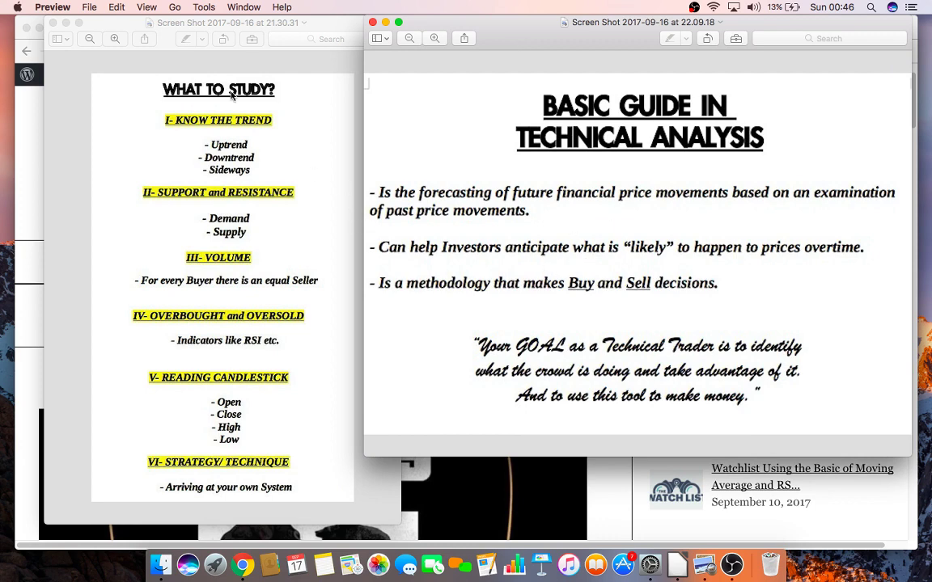
drag(252, 29, 224, 9)
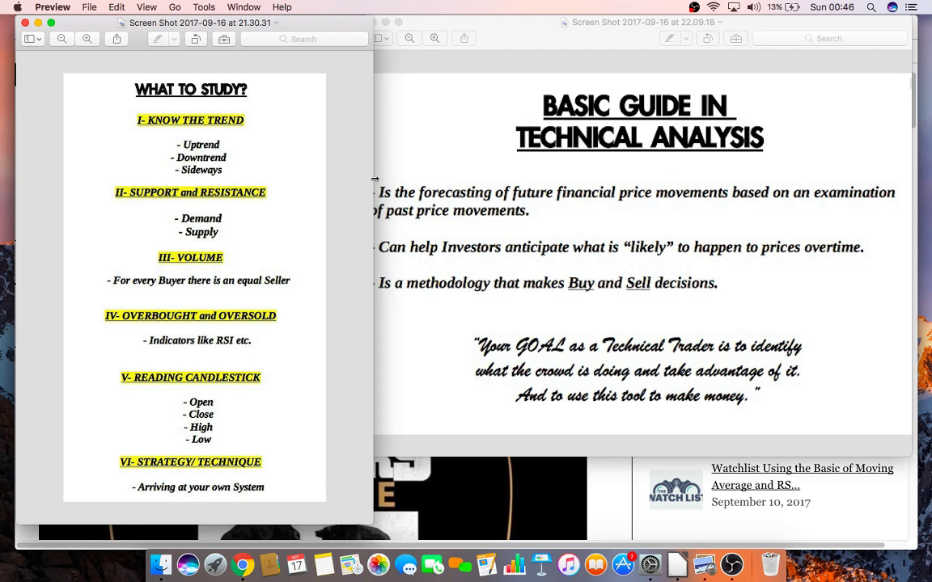
drag(374, 178, 503, 179)
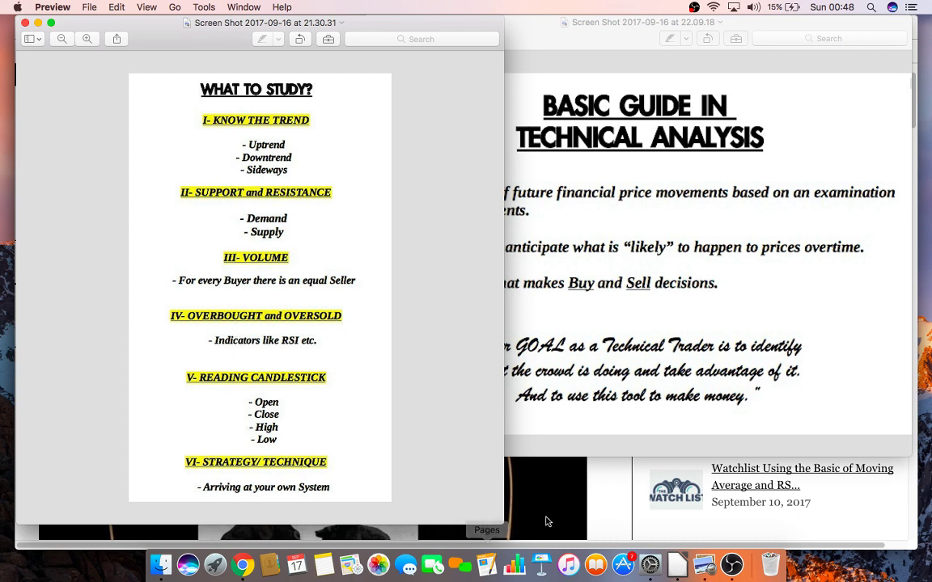
- Switch to the Traders Empire charts page in Chrome and load the chart for symbol JFC
click(537, 436)
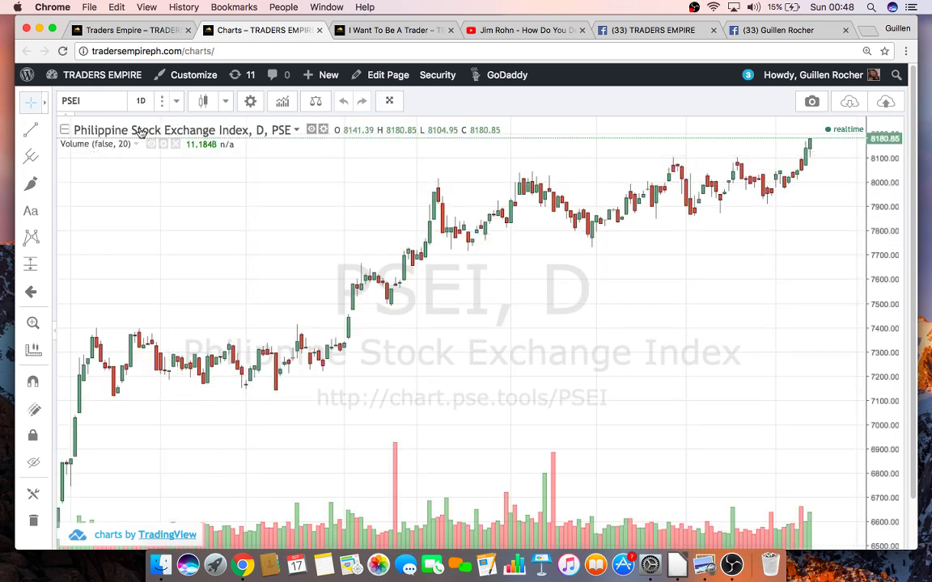
click(109, 102)
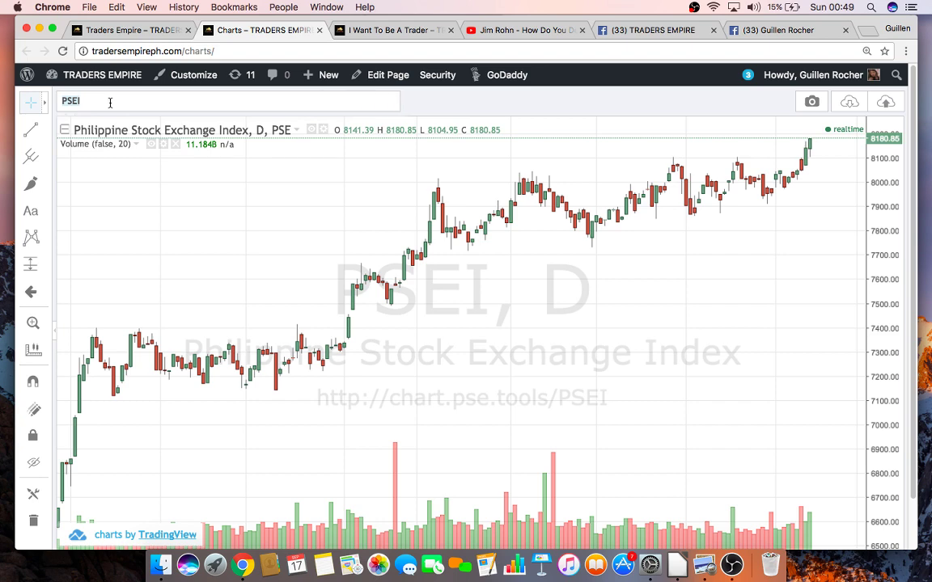
text(J)
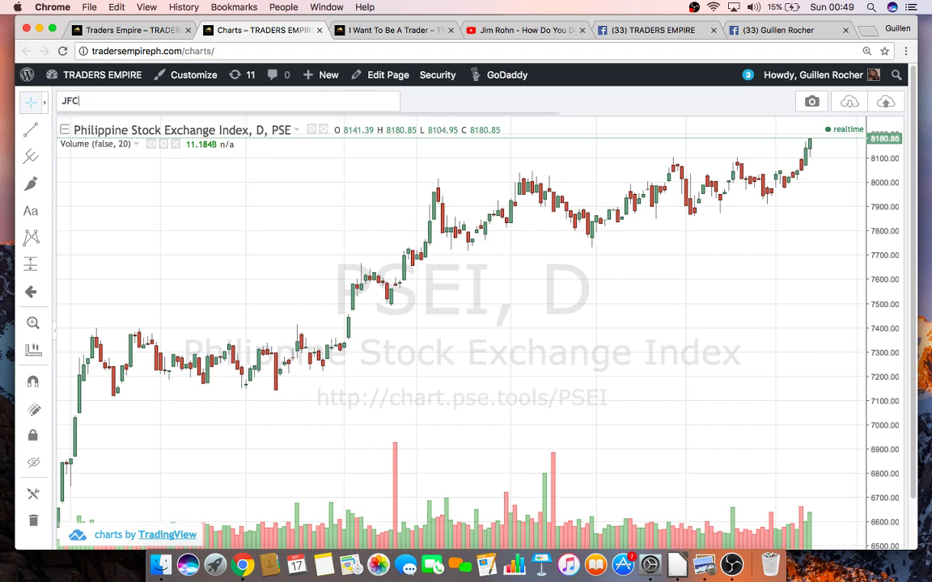
text(FC)
key(Return)
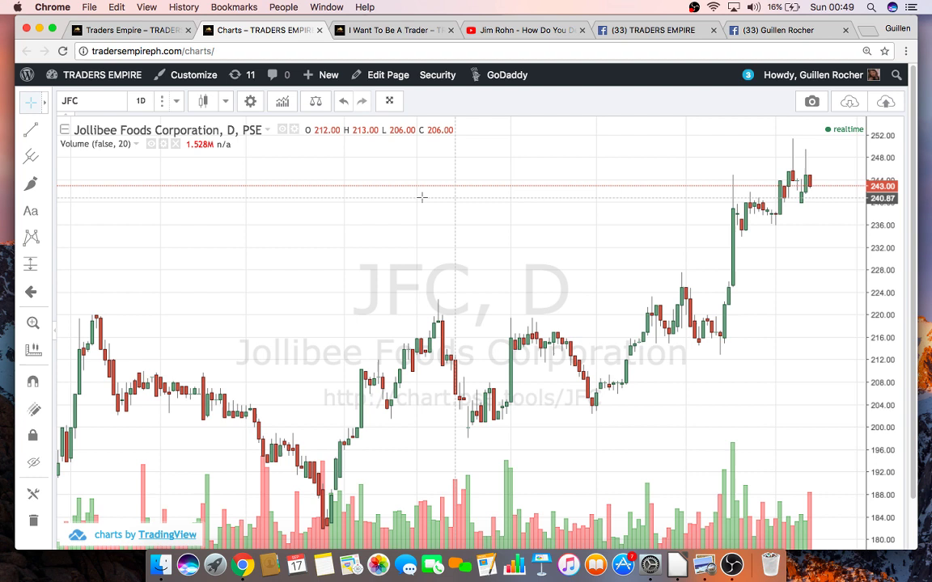
- Rescale the JFC daily chart to show a longer price history, with free space beyond the latest candle
click(176, 102)
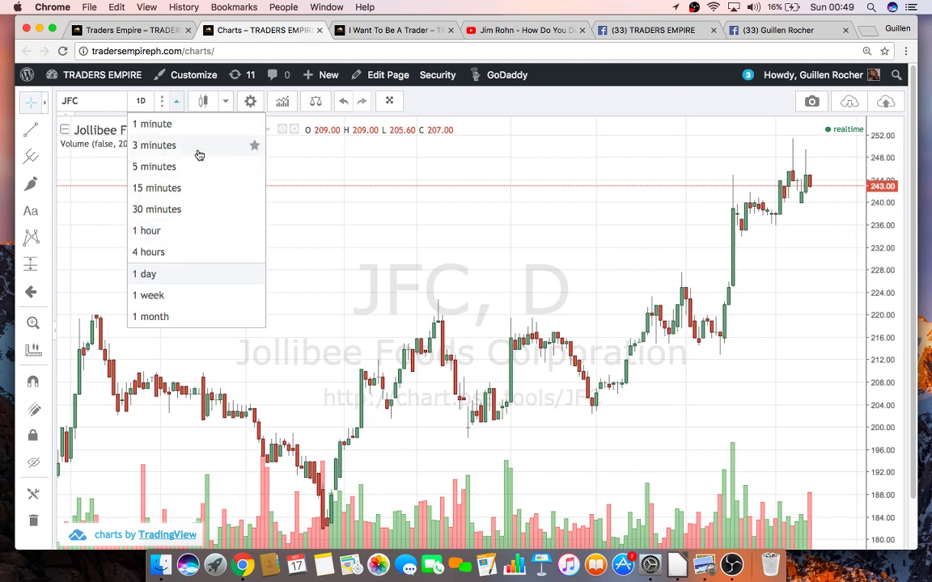
click(382, 299)
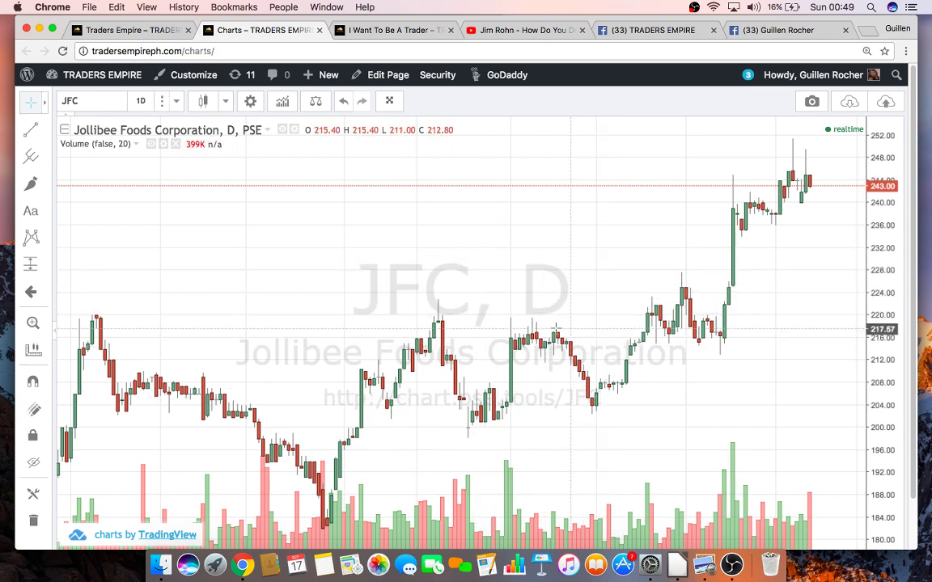
scroll(594, 203, down, 1)
scroll(594, 203, down, 1)
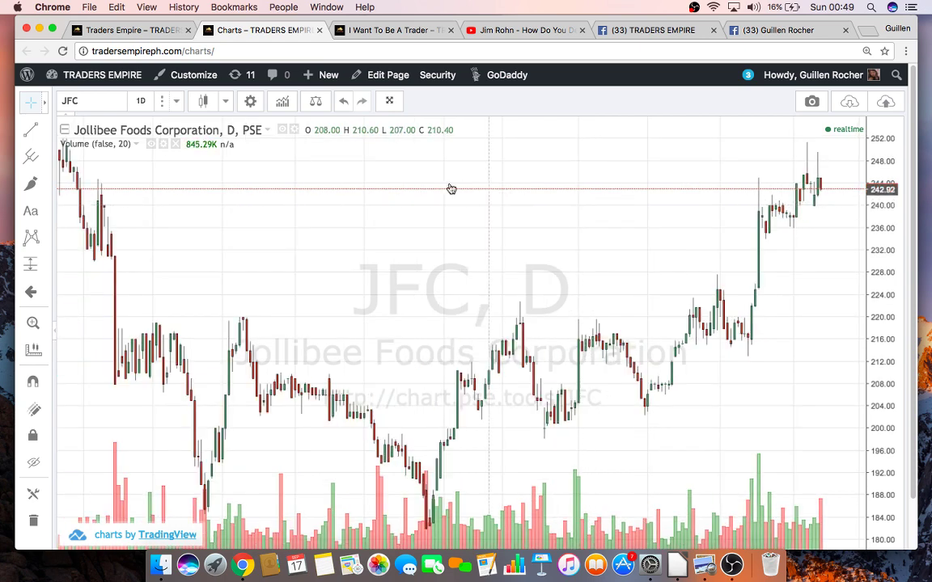
drag(886, 172, 874, 269)
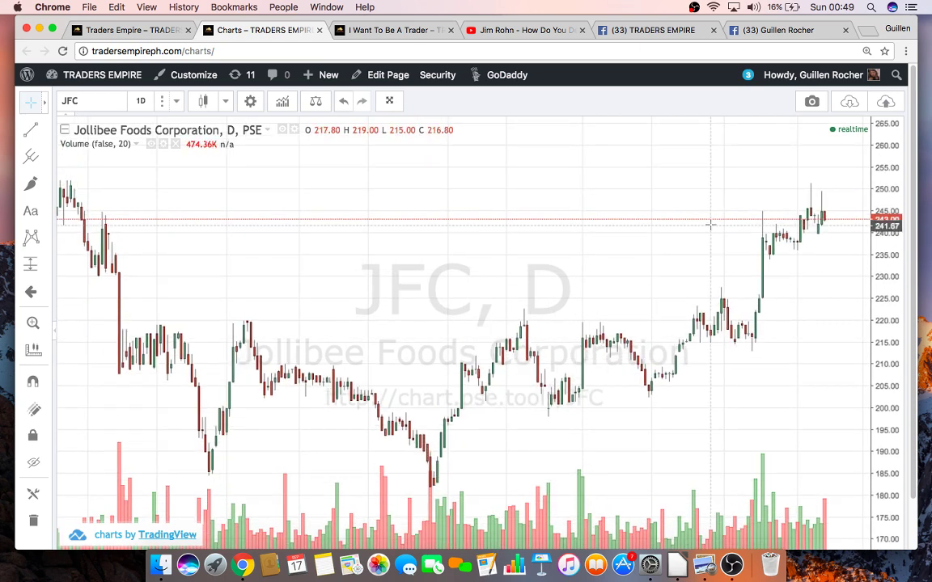
drag(711, 223, 651, 177)
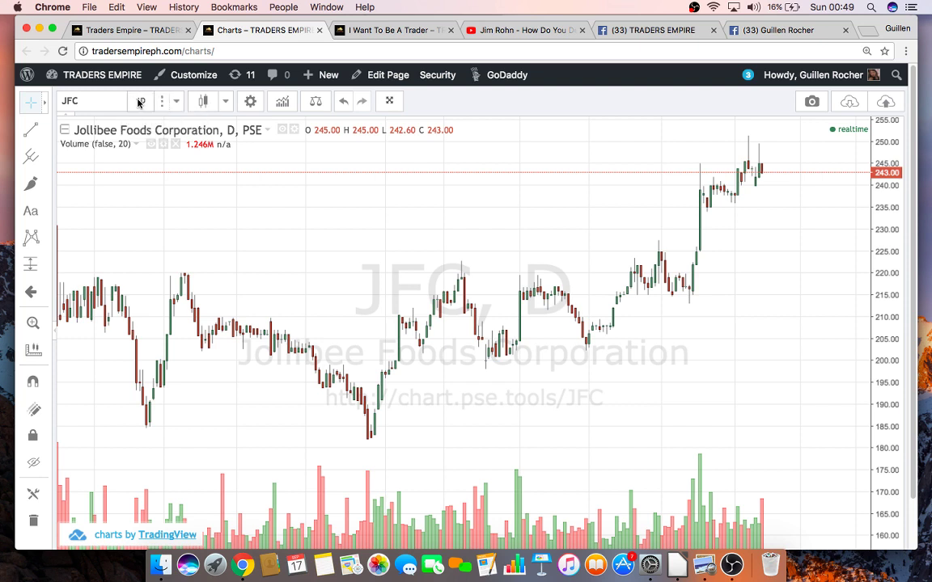
click(225, 102)
click(225, 104)
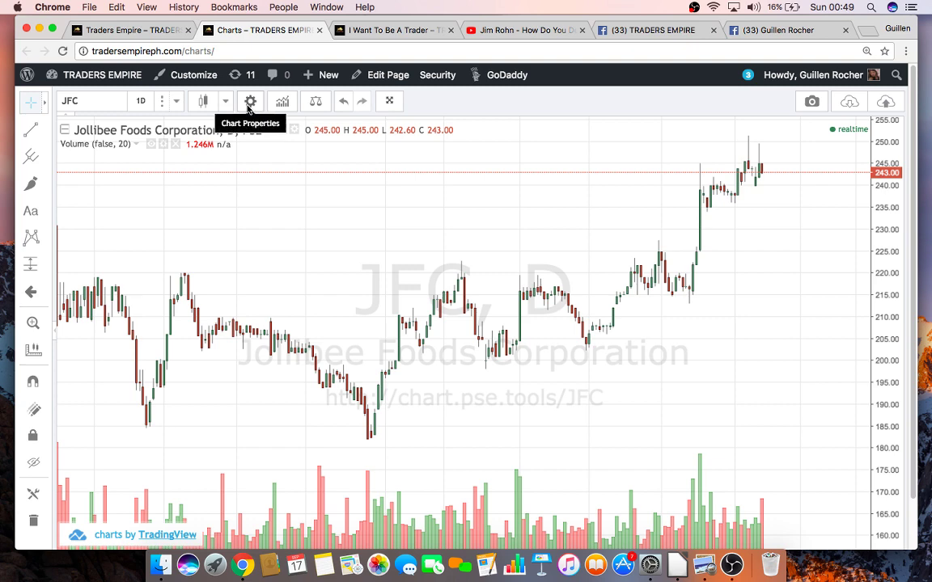
- Set the chart's vertical and horizontal grid line colours to white in the background properties
click(249, 103)
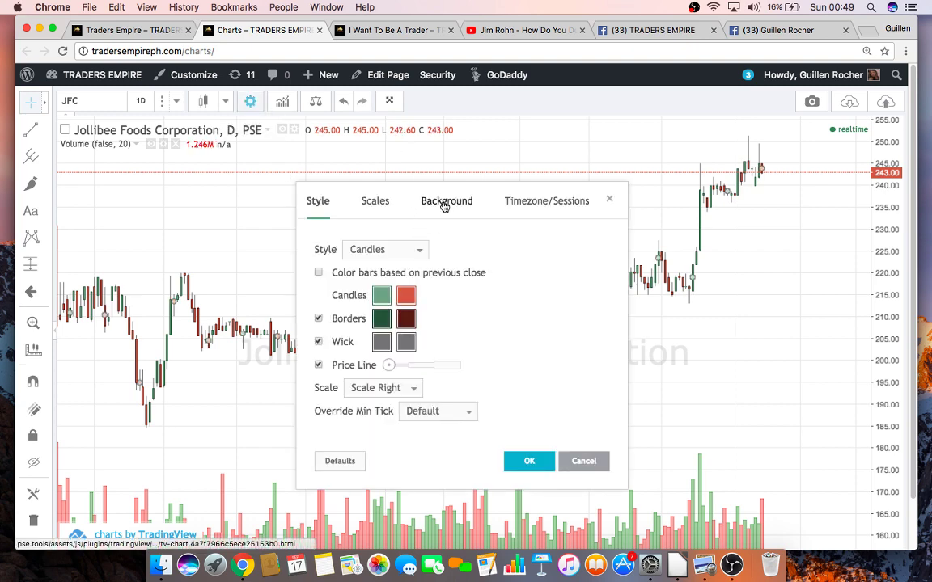
click(444, 204)
click(397, 273)
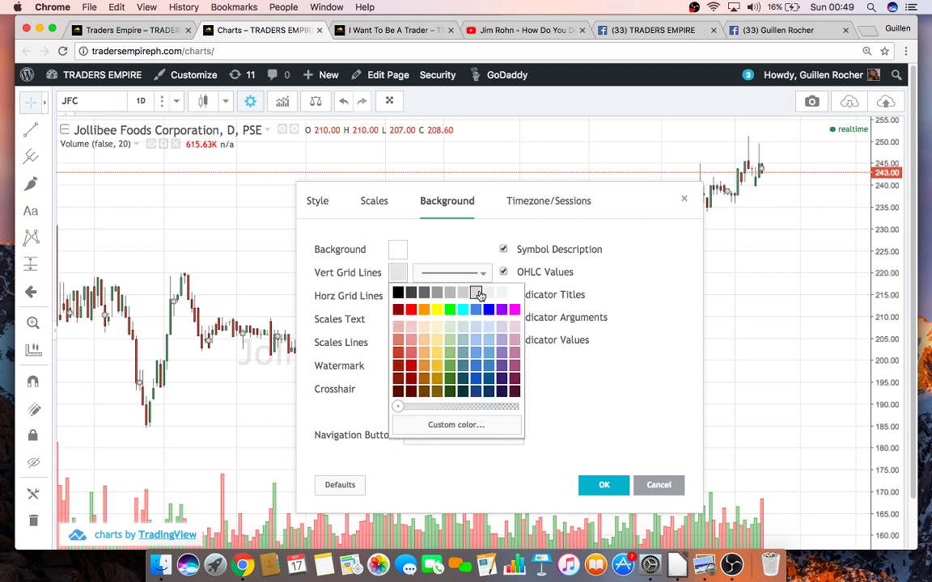
click(514, 292)
click(399, 297)
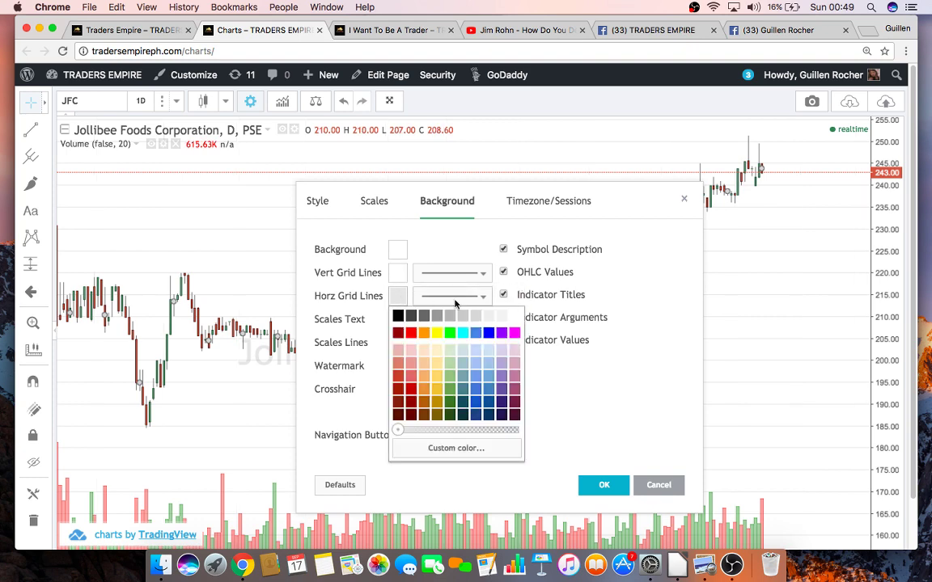
click(514, 315)
- Set the chart's watermark colour to white and apply the chart properties
click(399, 368)
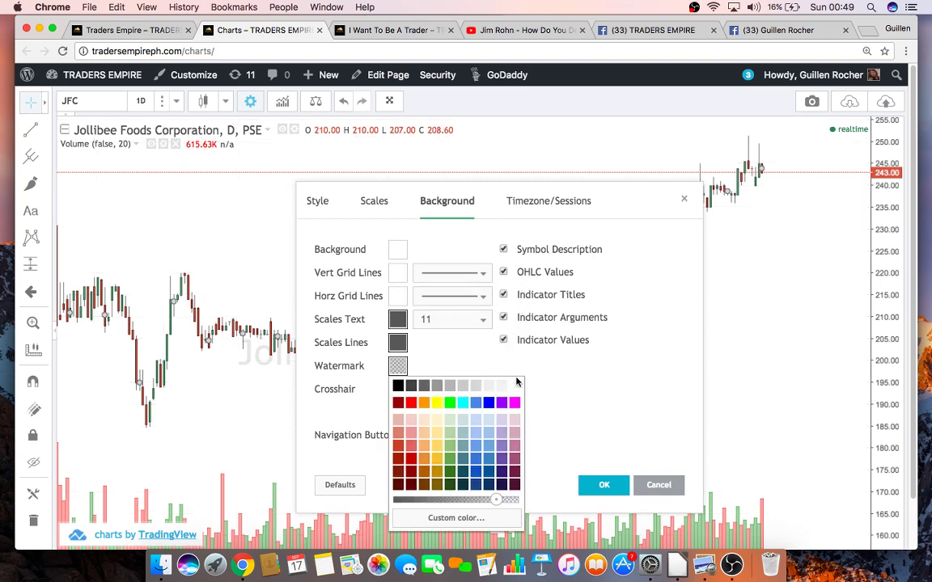
click(514, 385)
click(602, 486)
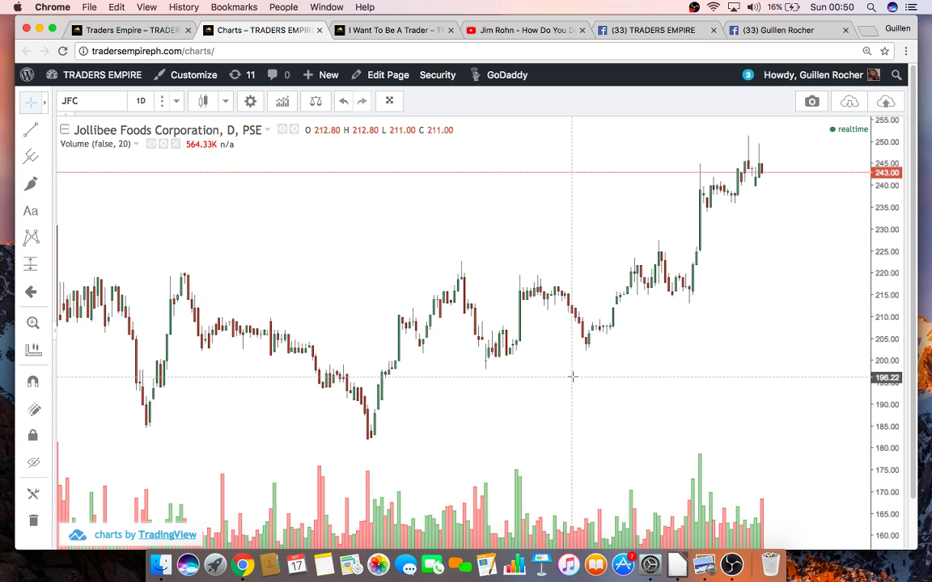
- Add the Relative Strength Index indicator to the JFC chart
click(281, 103)
scroll(412, 442, down, 3)
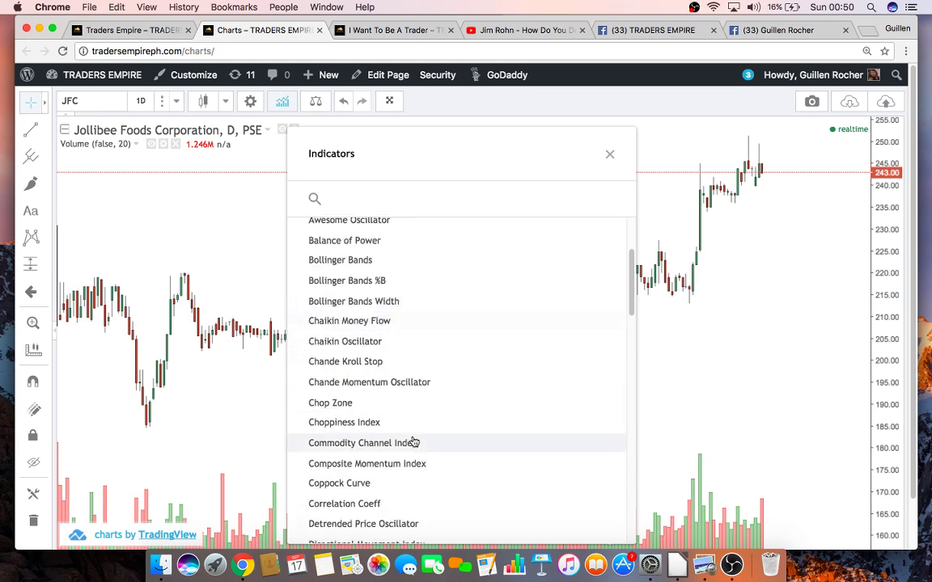
scroll(412, 442, down, 6)
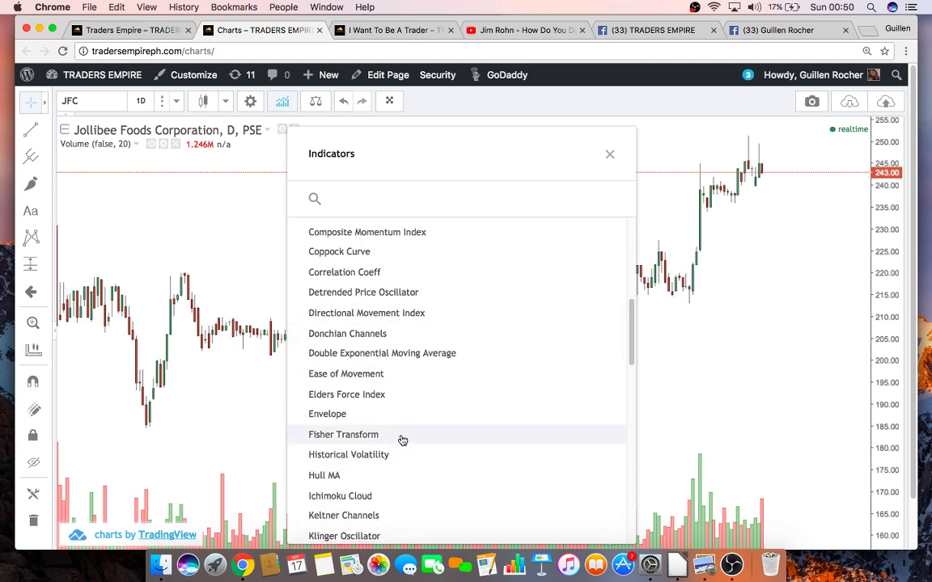
scroll(402, 440, down, 3)
scroll(433, 419, down, 2)
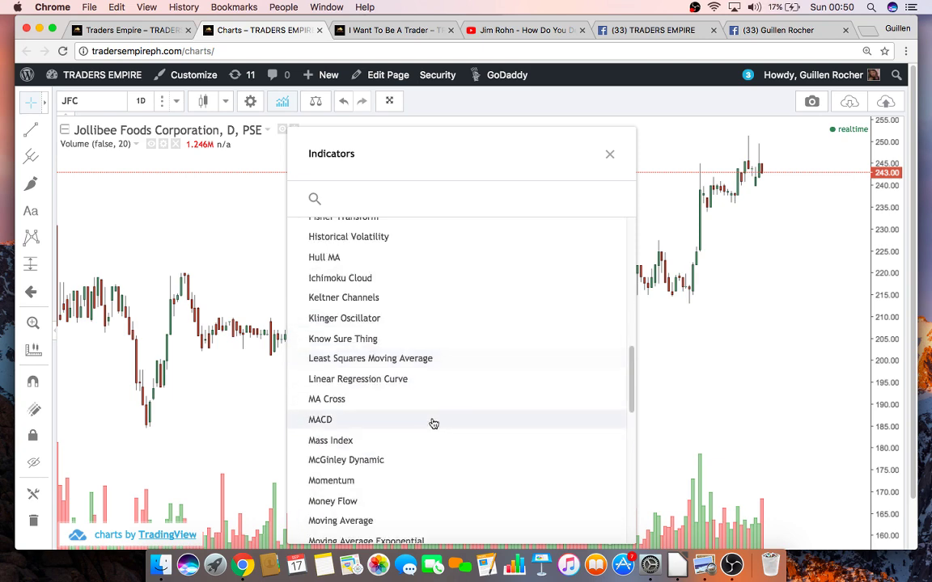
scroll(376, 403, down, 5)
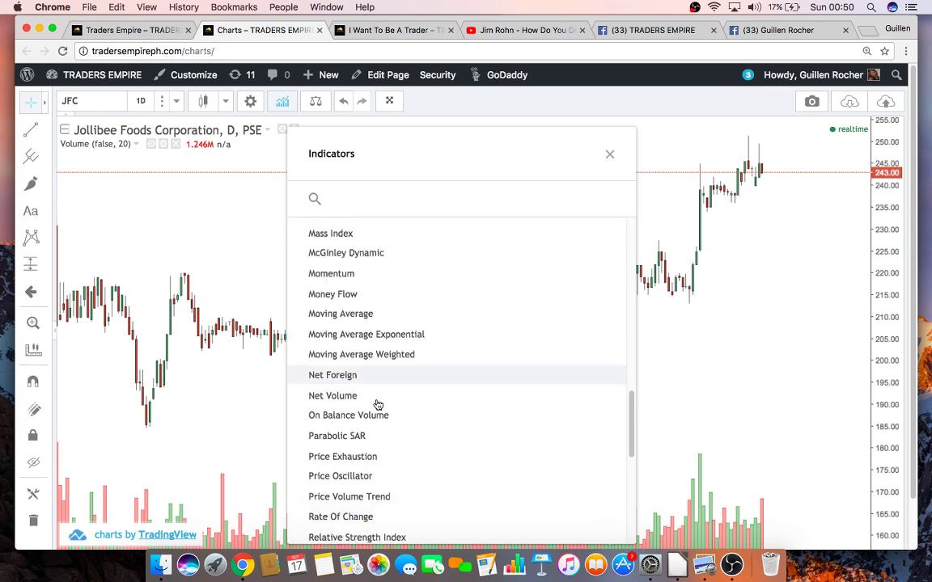
scroll(377, 405, down, 2)
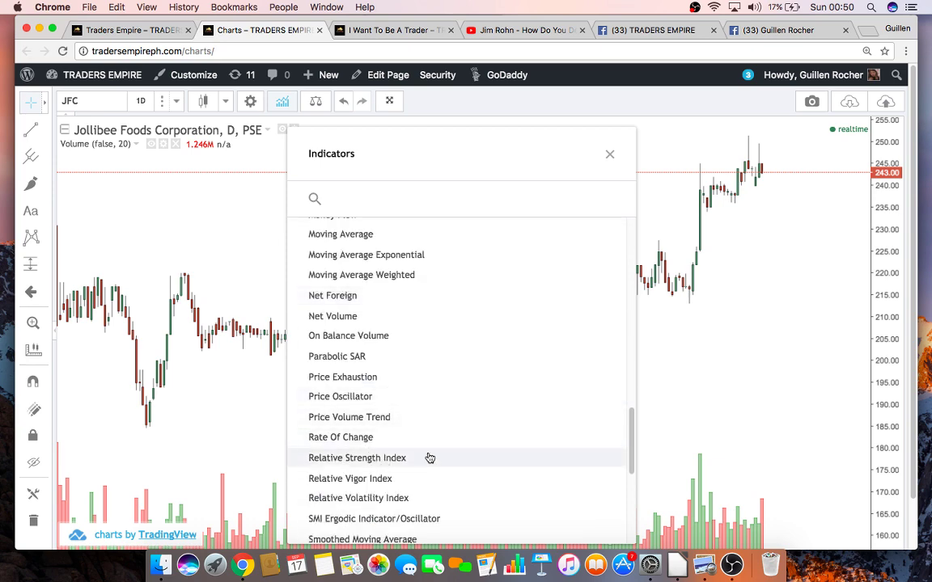
scroll(430, 451, down, 4)
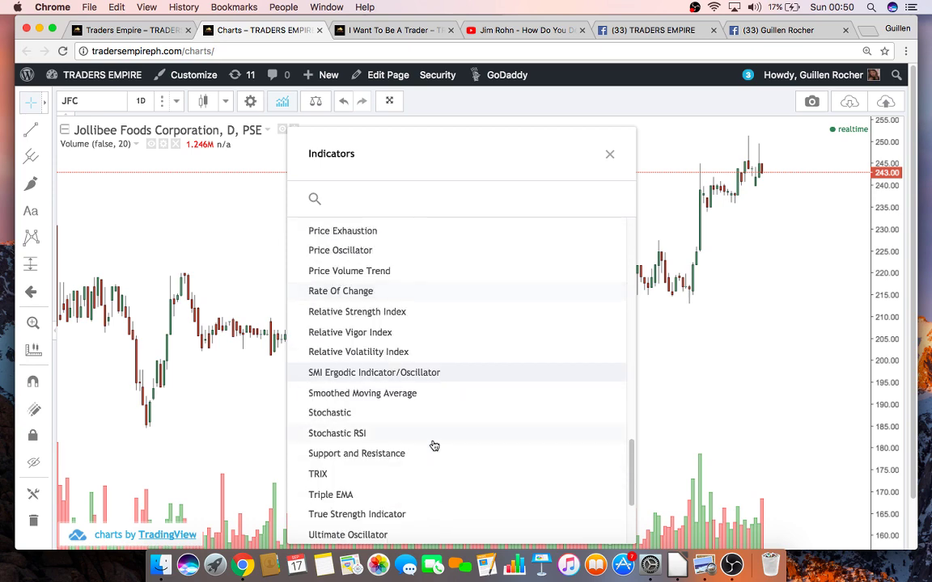
click(377, 314)
- Add the Moving Average indicator to the JFC chart
scroll(490, 356, up, 3)
scroll(490, 357, up, 4)
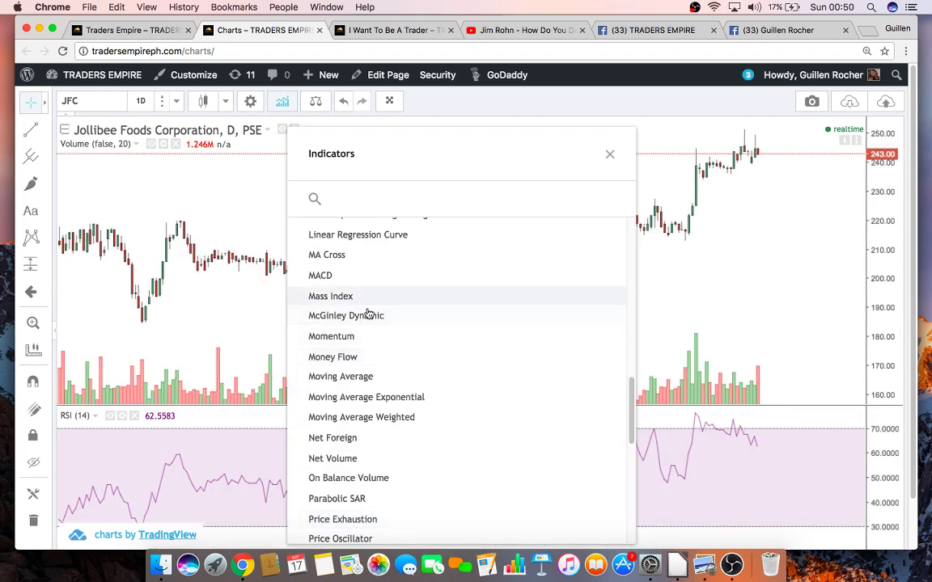
click(353, 378)
- Add the Ichimoku Cloud indicator to the JFC chart
scroll(411, 360, up, 8)
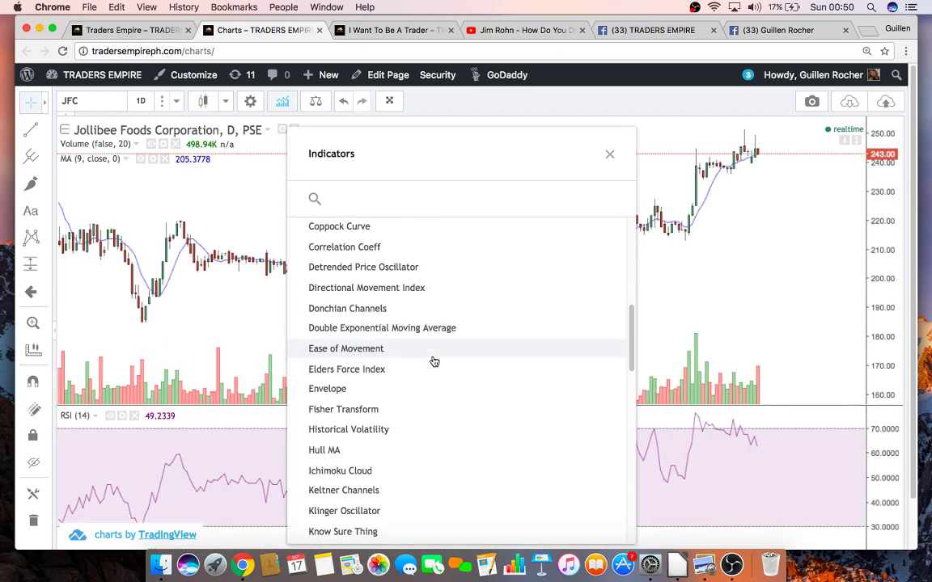
scroll(428, 358, up, 7)
scroll(428, 358, down, 5)
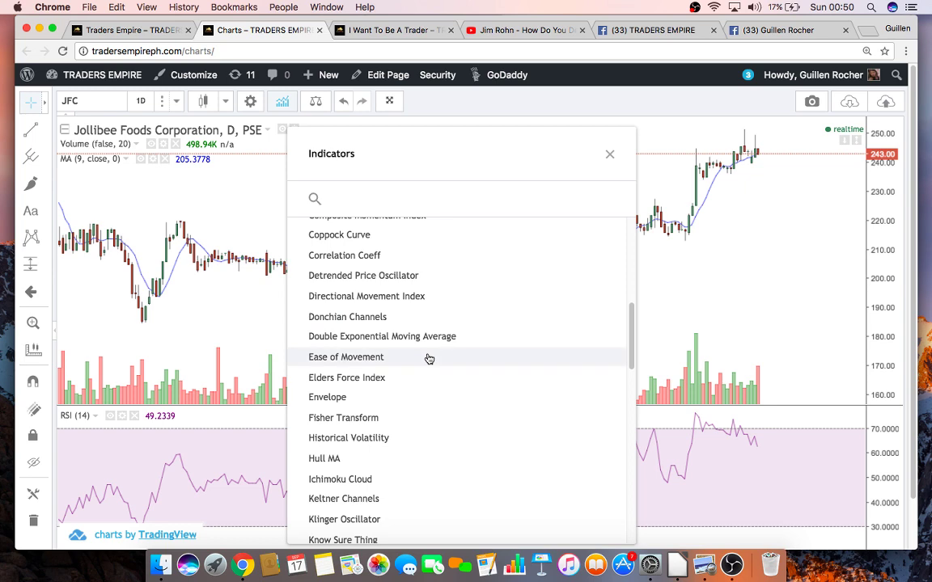
click(352, 480)
scroll(355, 483, down, 5)
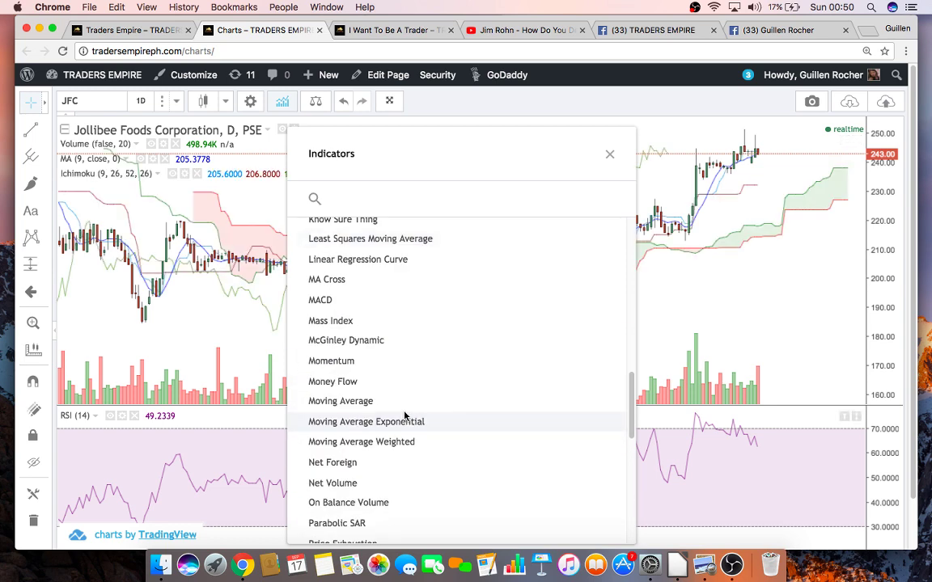
- Replace the existing Moving Average with a new one and add a second Moving Average indicator to the JFC chart
click(357, 402)
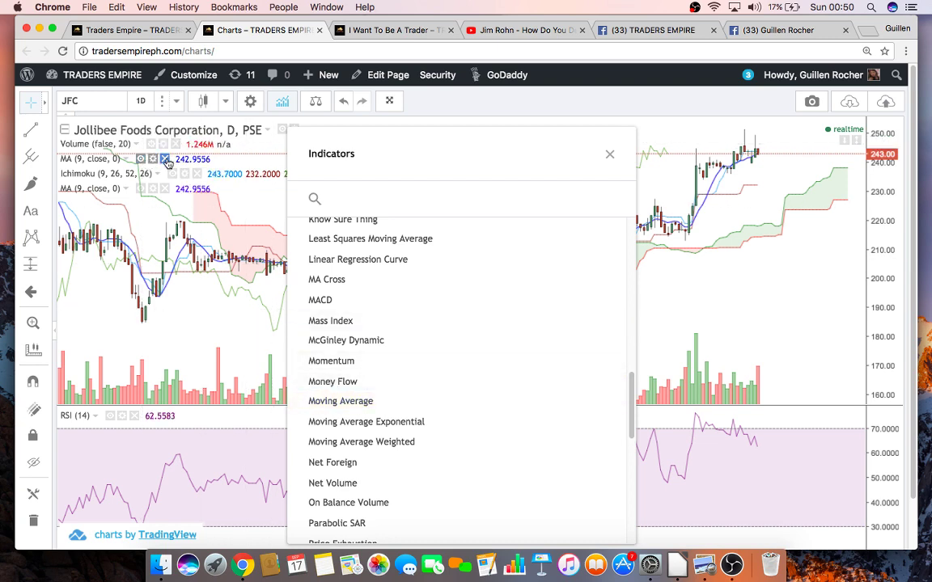
click(164, 159)
click(282, 101)
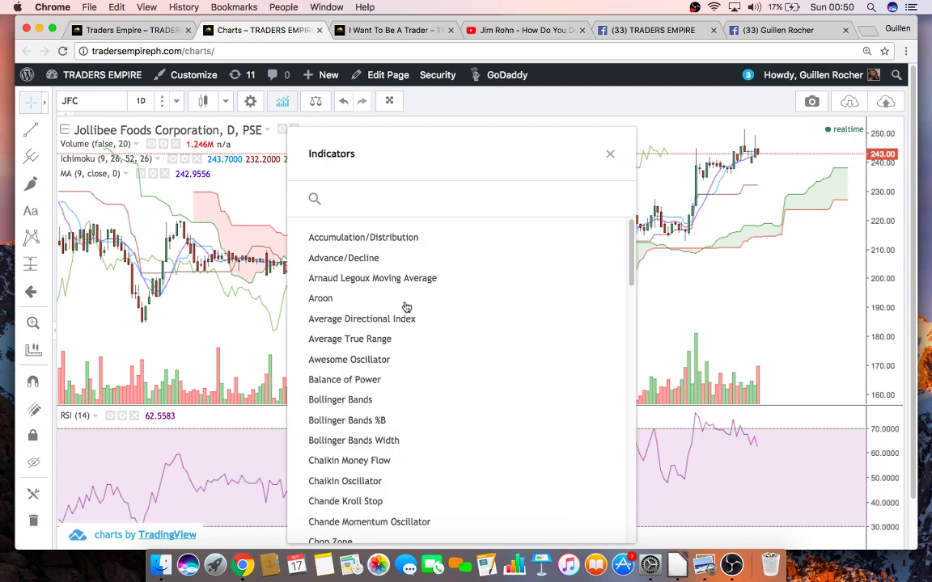
scroll(404, 381, down, 5)
scroll(404, 381, down, 5)
scroll(397, 366, up, 1)
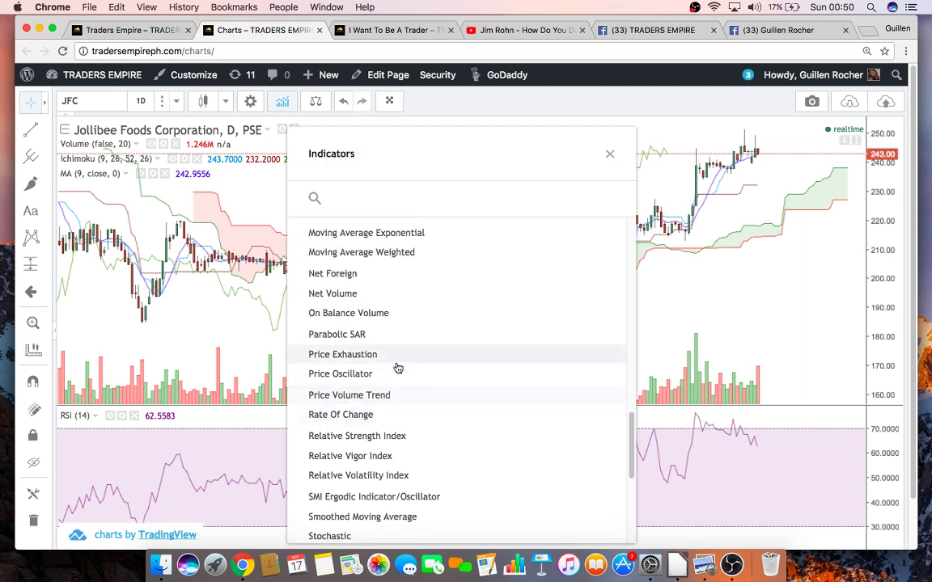
scroll(387, 283, up, 1)
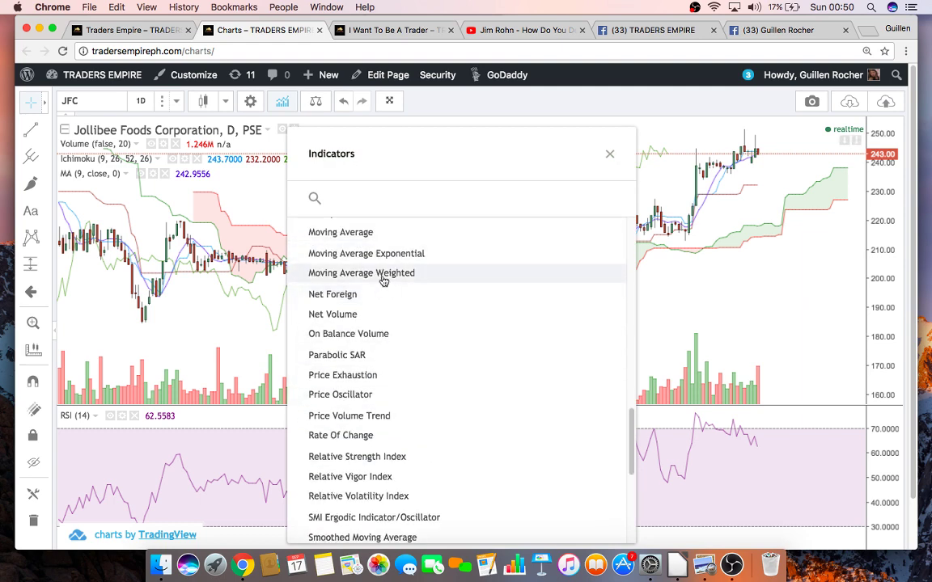
click(364, 235)
click(224, 229)
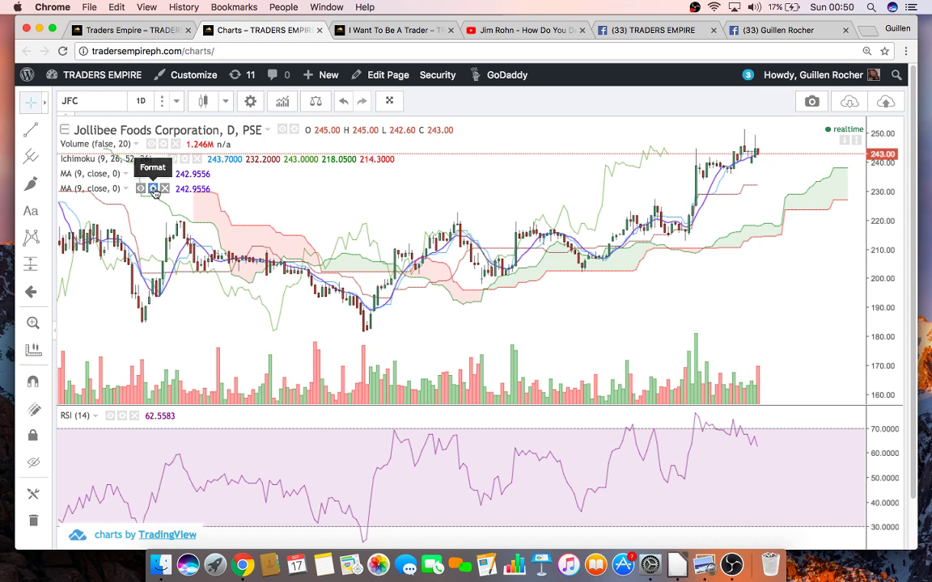
- Set the second Moving Average's length to 20 and its plot colour to red
click(154, 189)
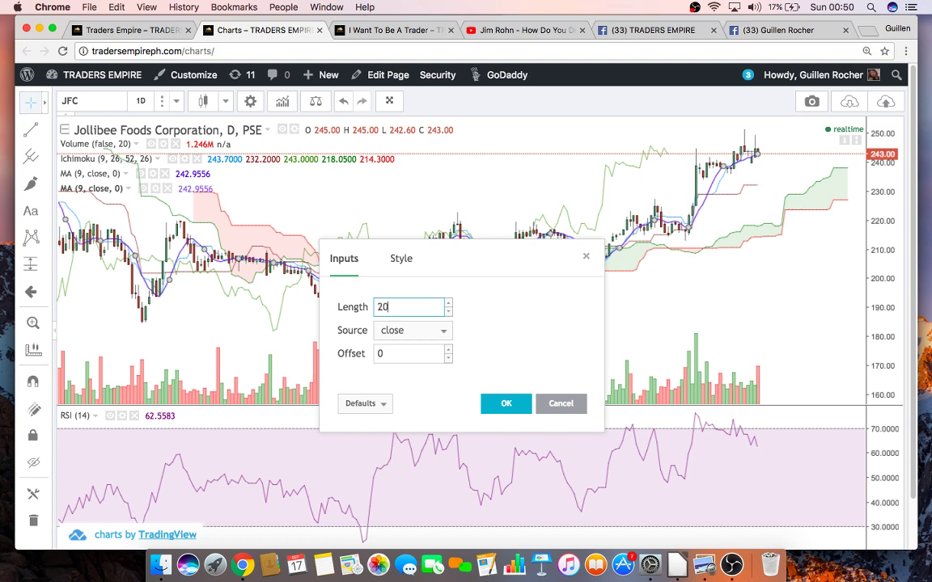
click(402, 260)
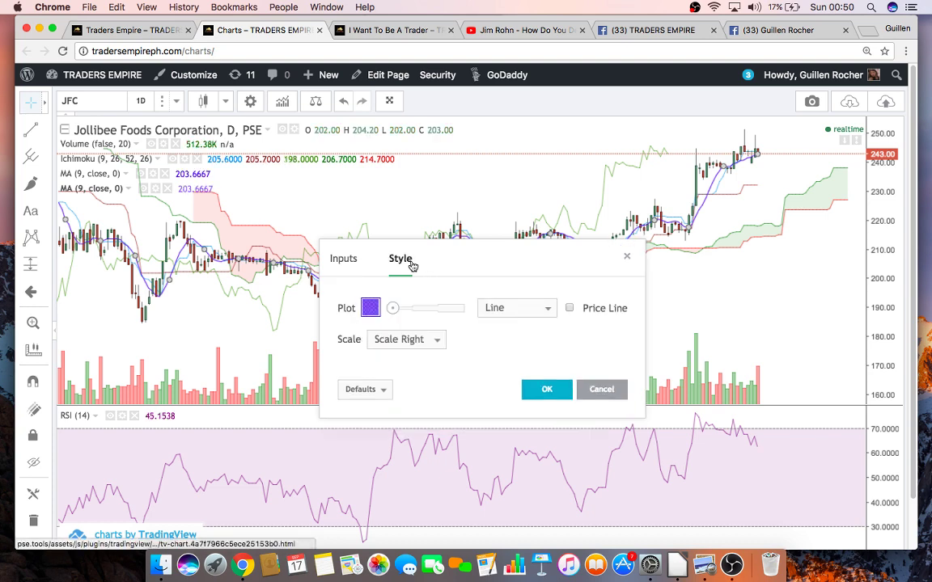
click(370, 308)
click(383, 343)
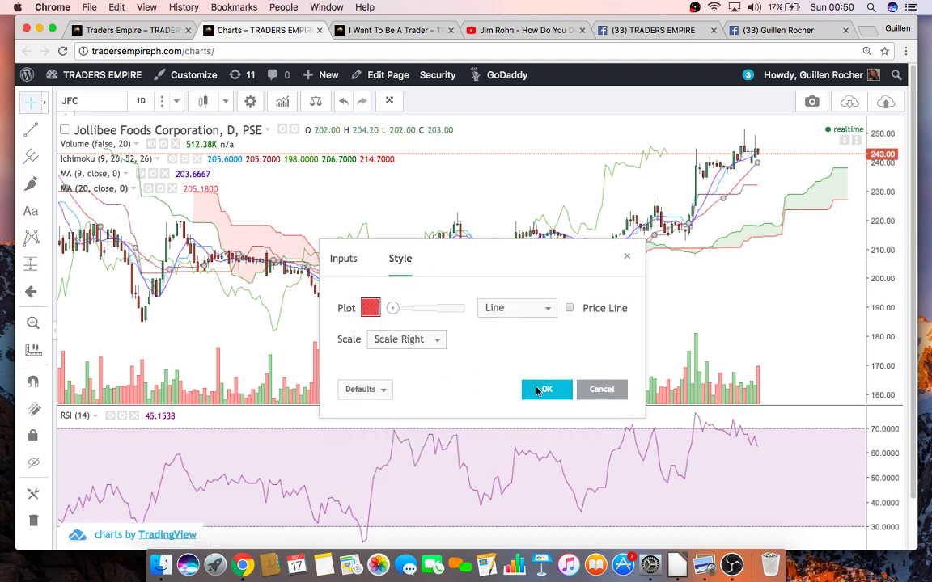
click(547, 389)
- Hide the Ichimoku Cloud and both Moving Averages (9 and 20) on the chart
scroll(337, 179, right, 3)
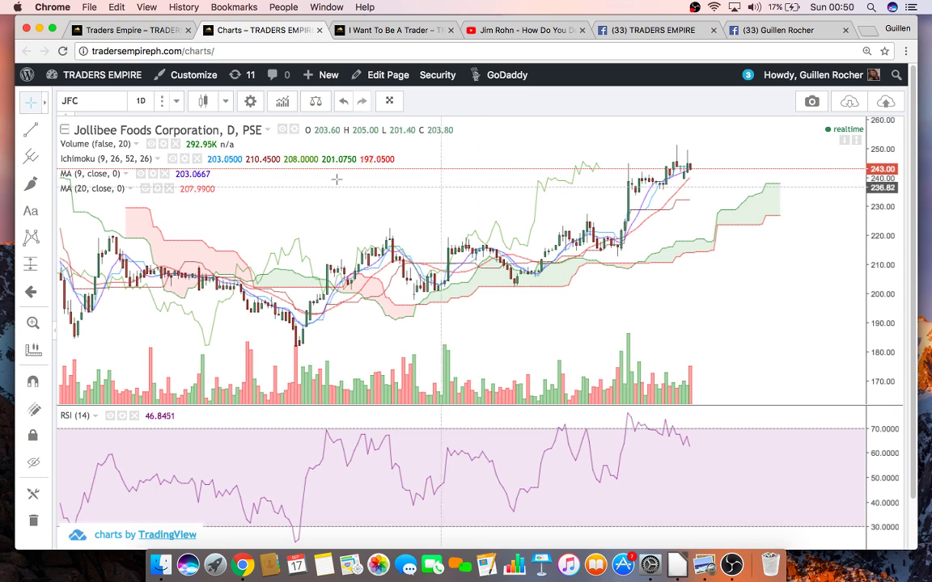
click(172, 159)
click(172, 160)
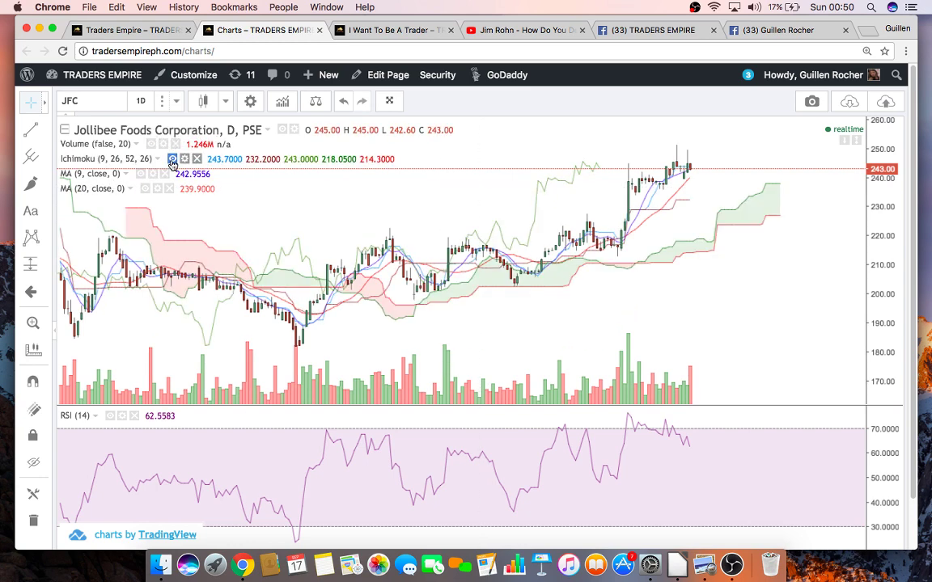
click(172, 160)
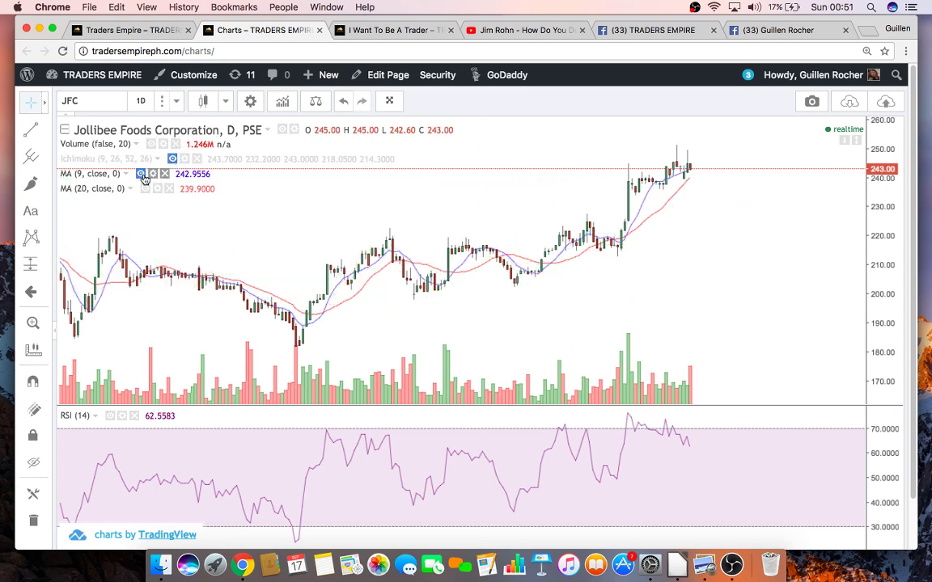
click(141, 174)
click(145, 189)
drag(137, 202, 193, 248)
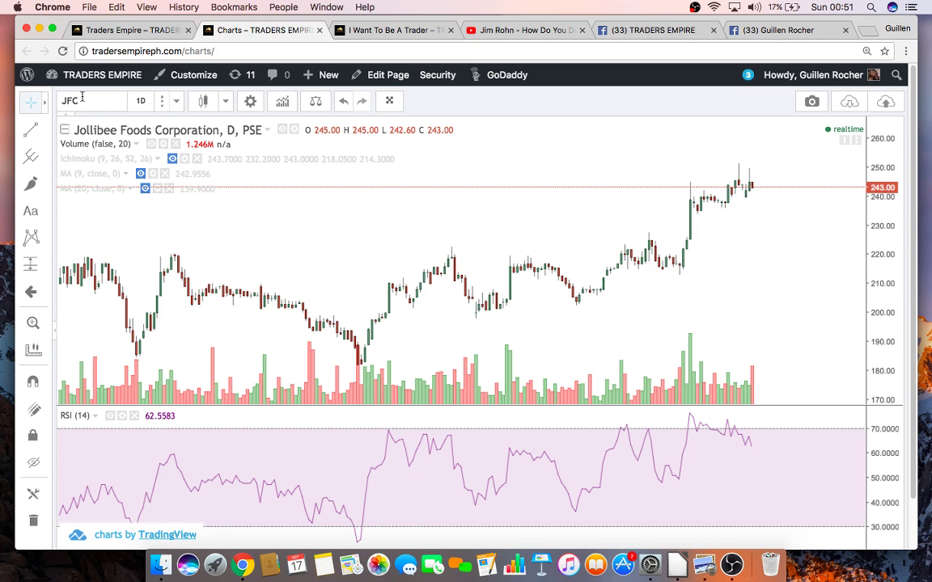
click(44, 129)
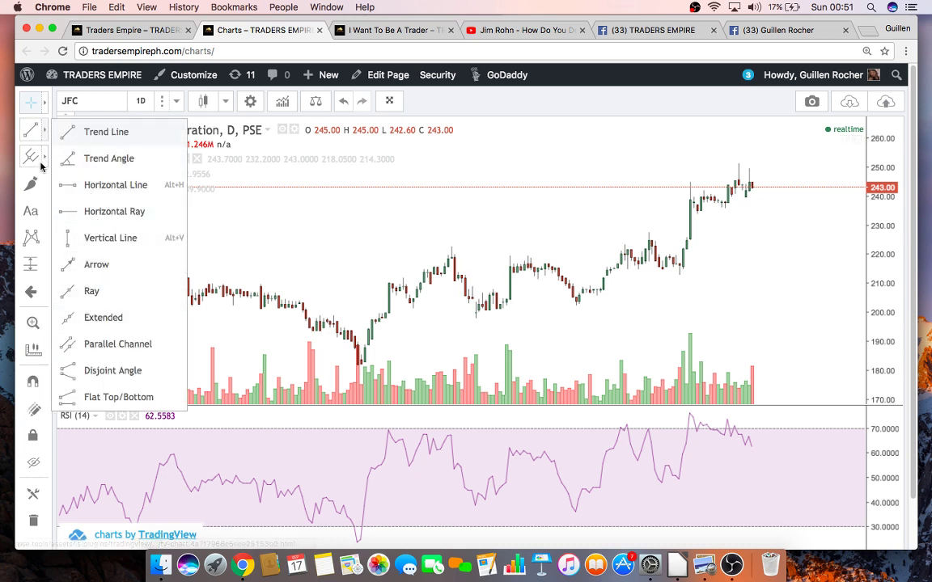
click(44, 158)
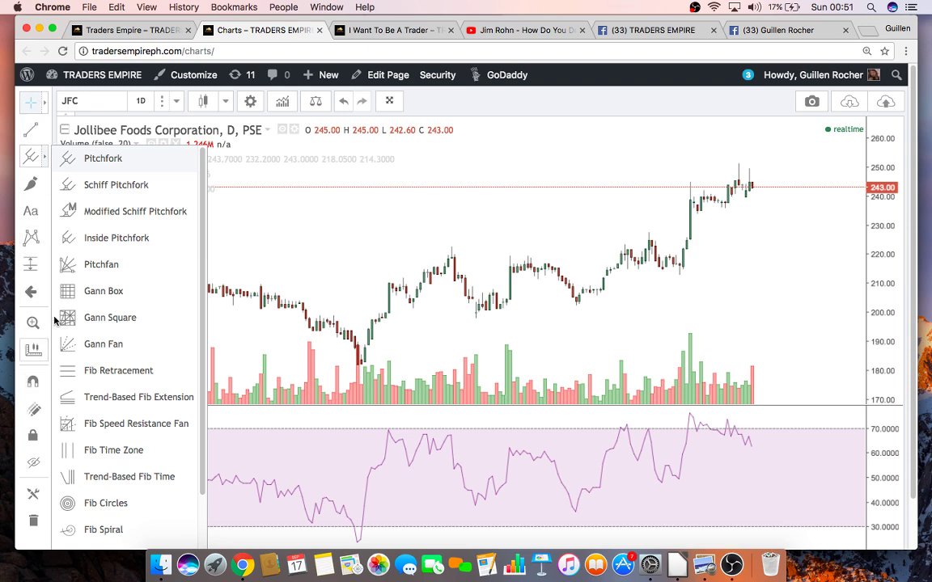
click(375, 220)
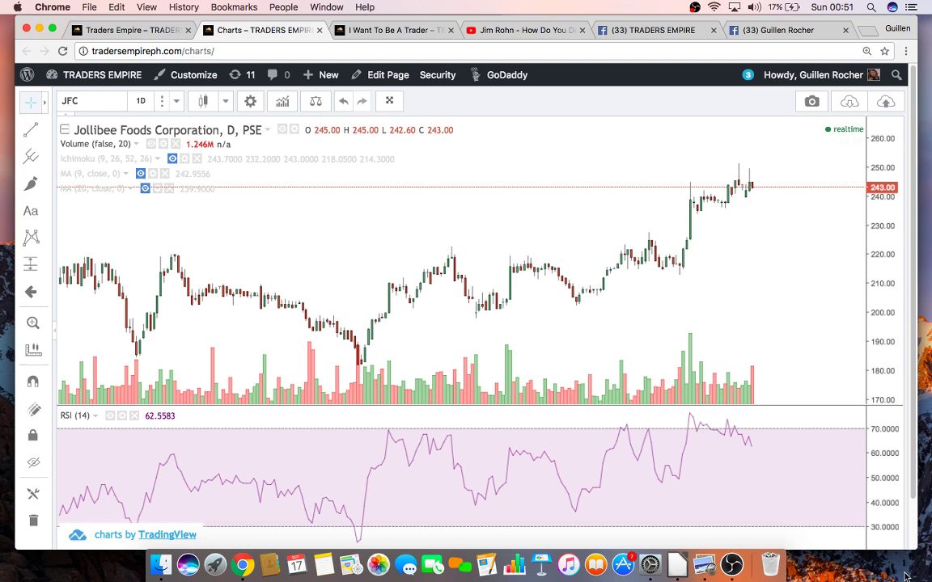
- Compress the RSI value scale and shrink the RSI pane to give the price chart more height
drag(894, 452, 894, 473)
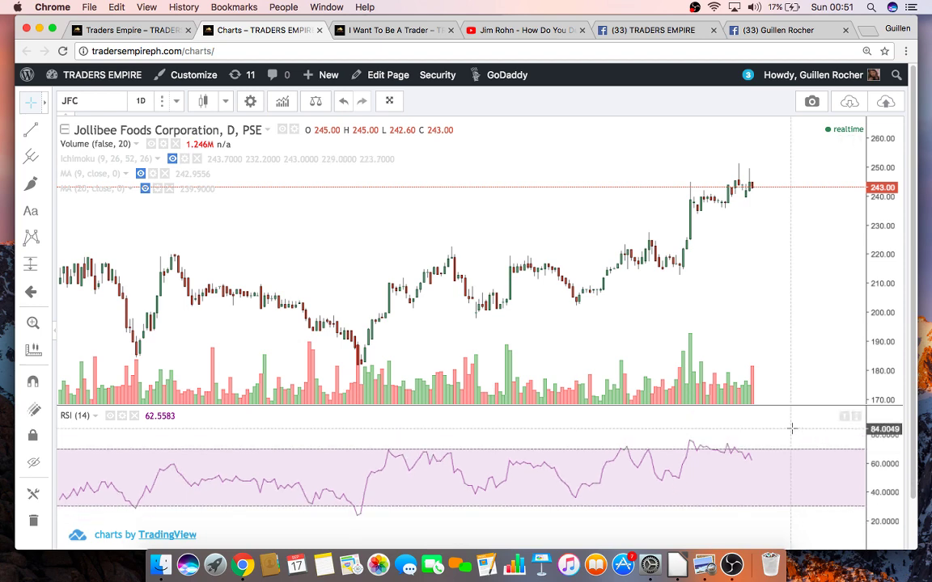
drag(788, 405, 786, 445)
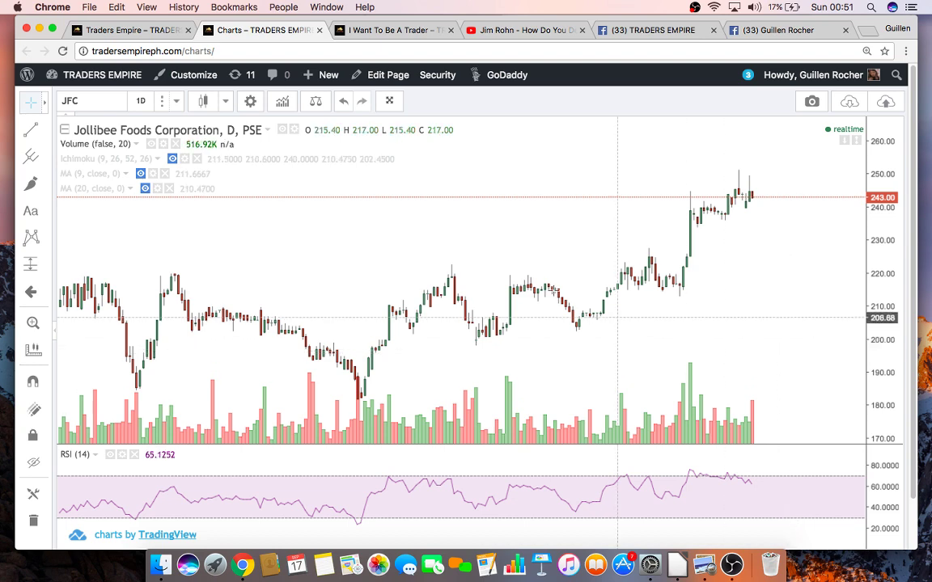
- Switch the JFC chart to the weekly (1W) timeframe and compress its price scale
click(177, 103)
click(148, 295)
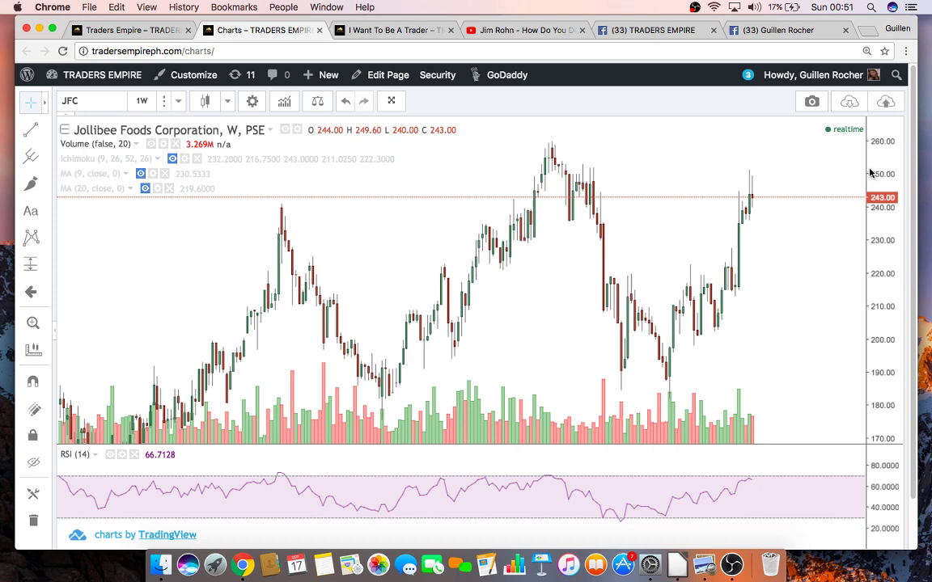
drag(870, 172, 869, 202)
drag(666, 224, 683, 218)
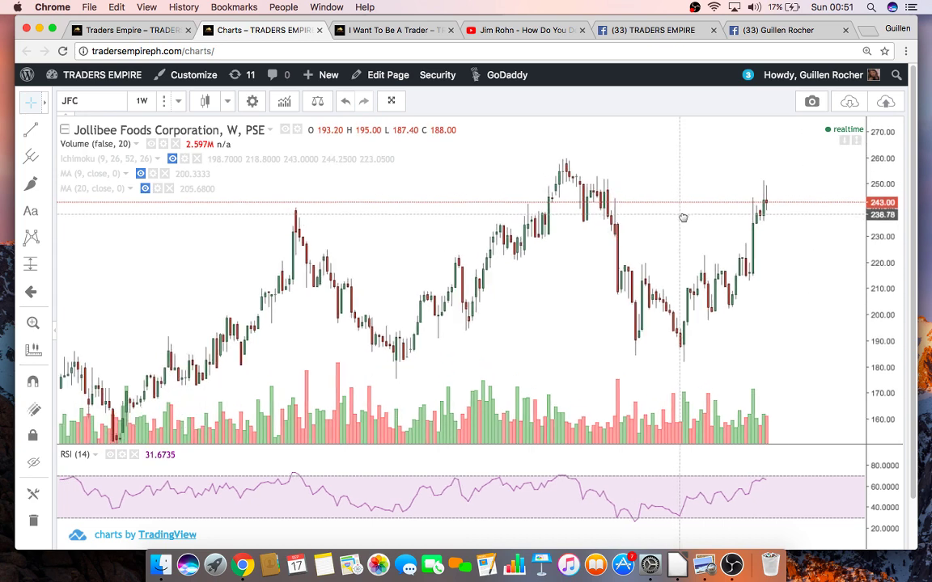
- Draw an arrow along the first decline, from the peak near 243 down to the low near 175
click(44, 128)
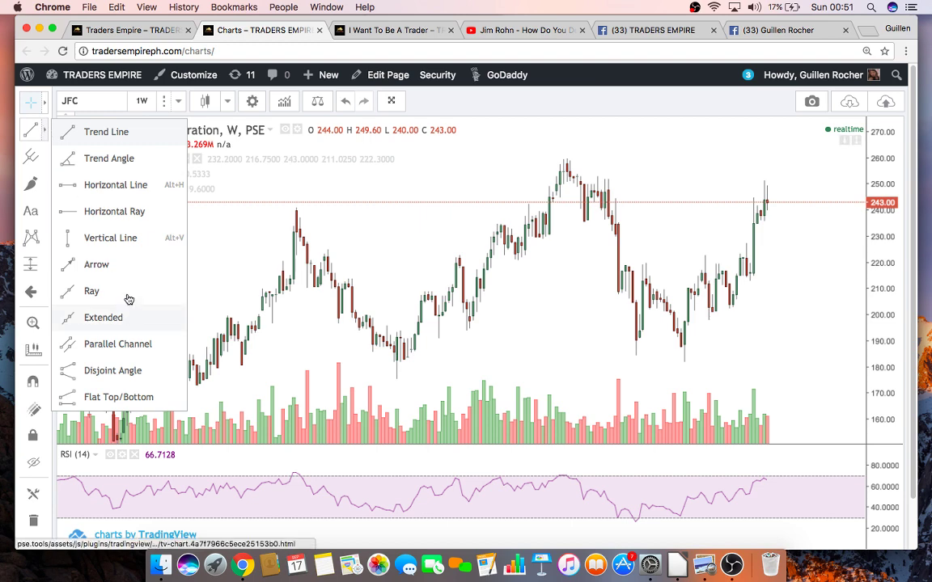
click(113, 267)
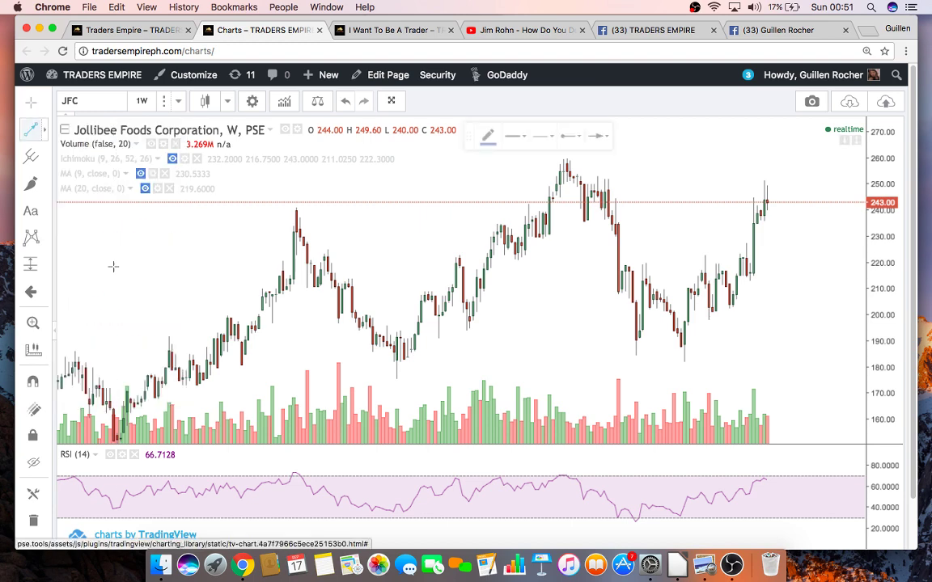
click(302, 203)
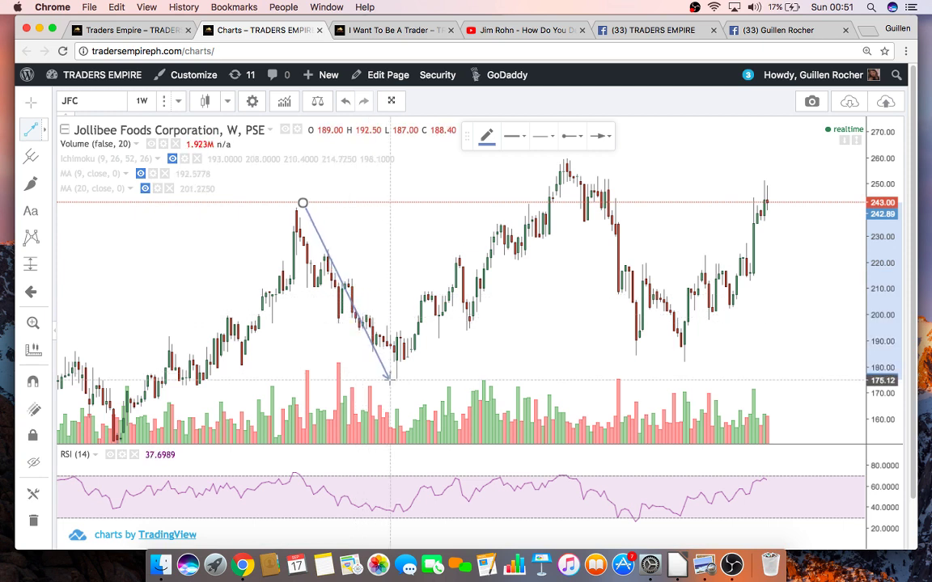
click(391, 378)
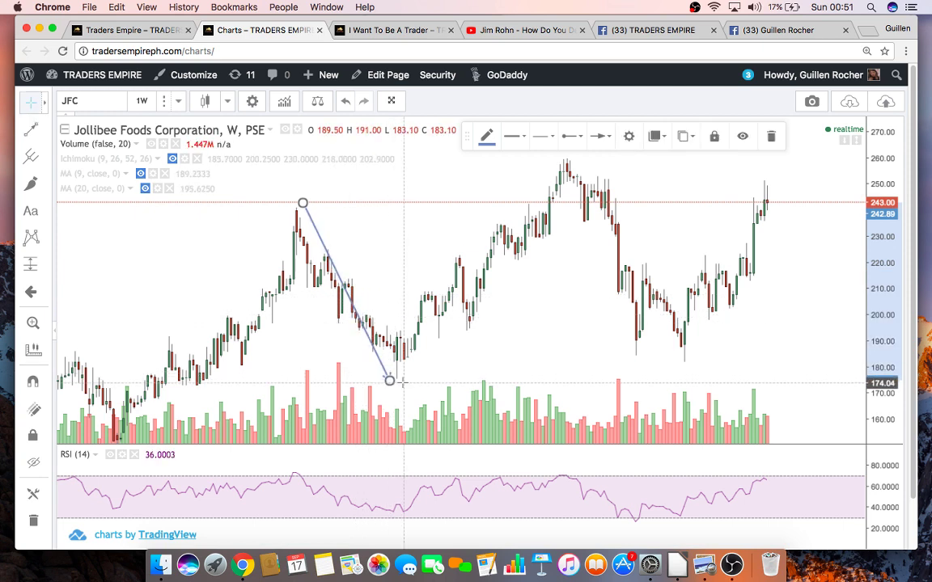
click(81, 188)
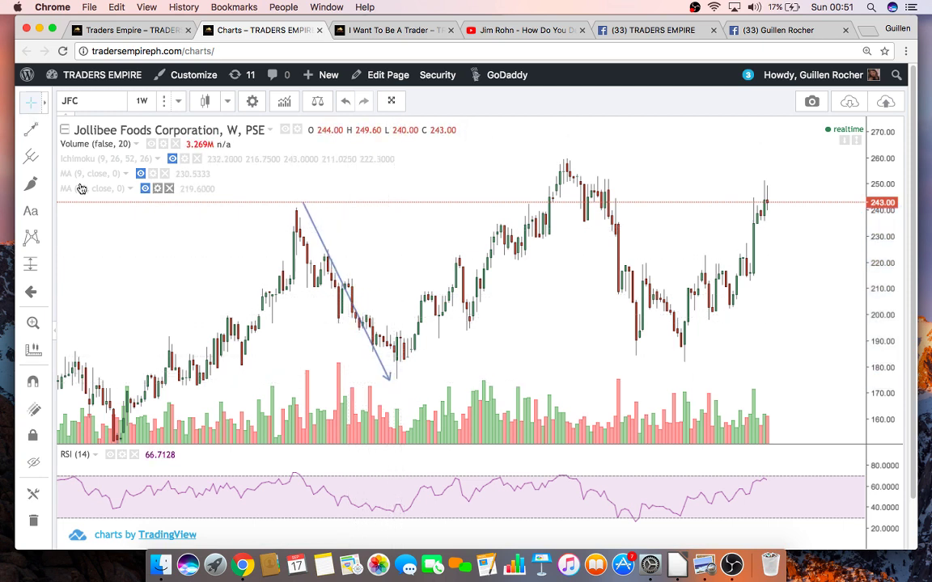
- Draw an arrow along the following rise, from about 177 up to about 258
click(32, 129)
click(406, 374)
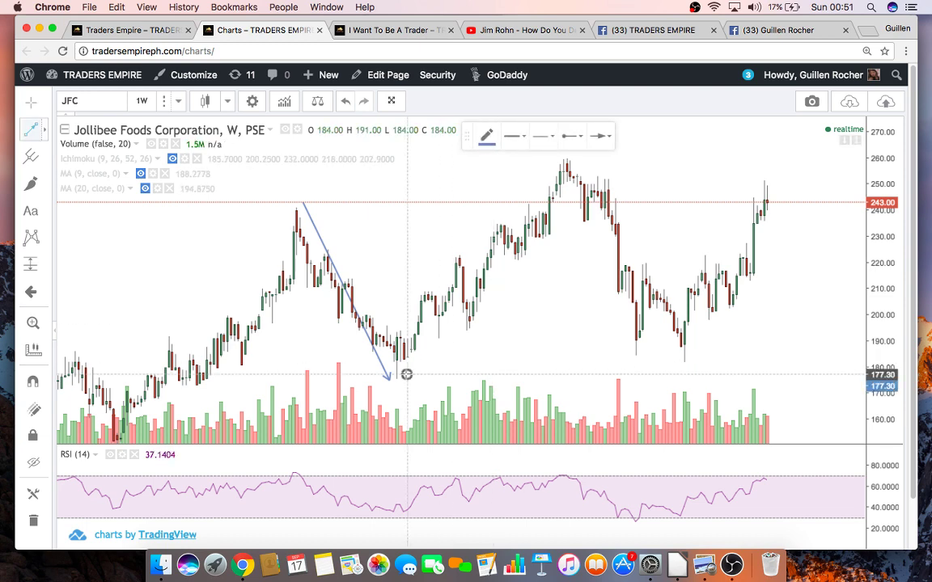
click(551, 165)
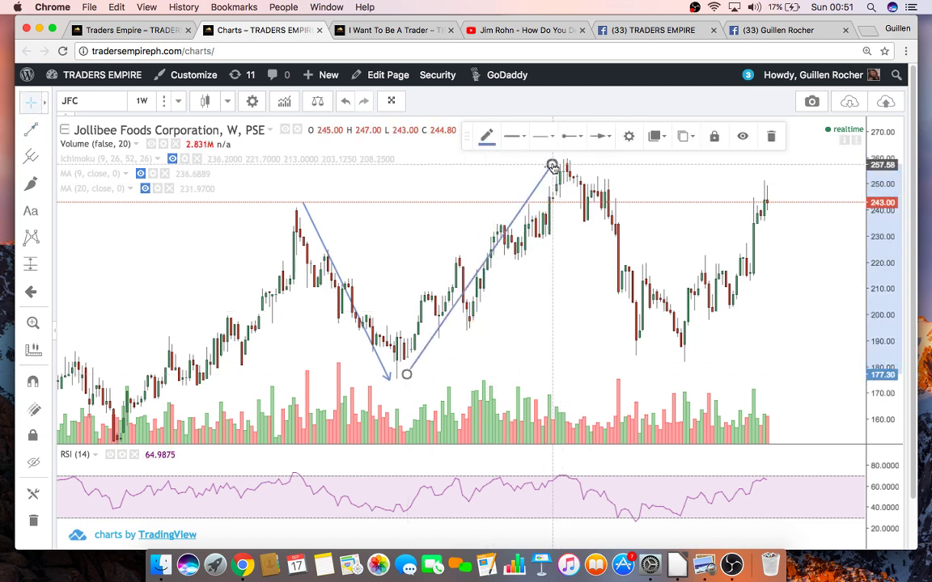
- Draw an arrow along the second decline, from about 255 at the highest peak down to about 180
click(36, 130)
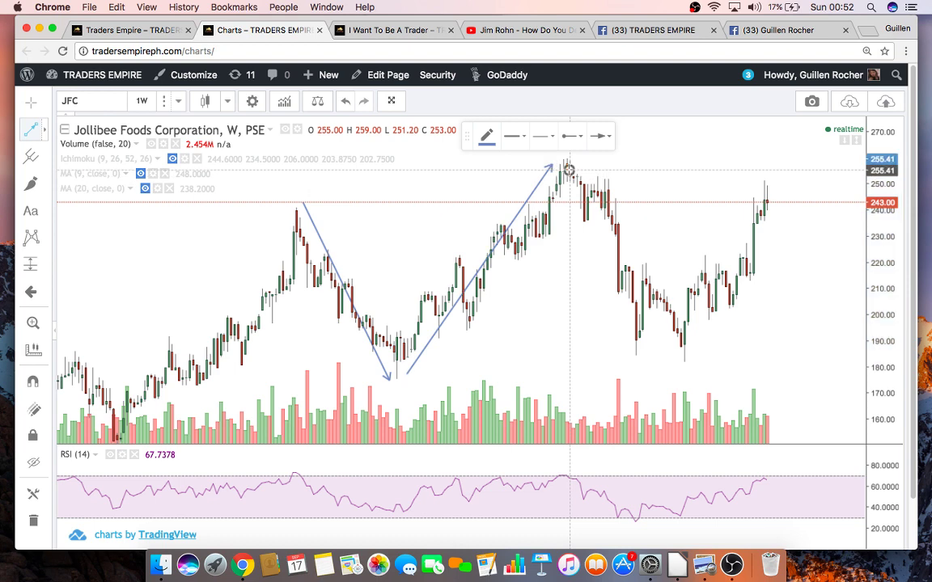
click(569, 169)
click(671, 368)
- Draw an arrow along the latest rise, from the low near 180 up to just above 250
click(744, 351)
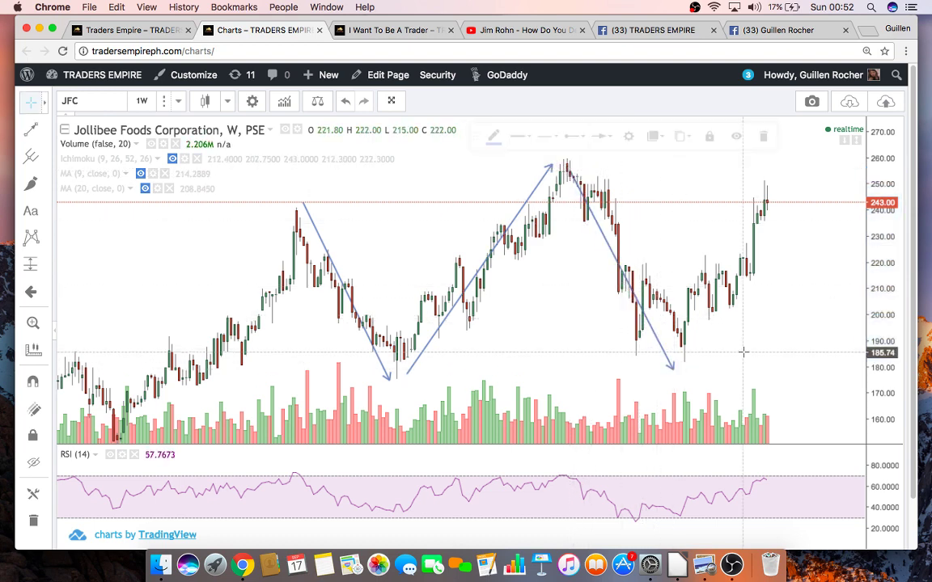
drag(744, 351, 685, 347)
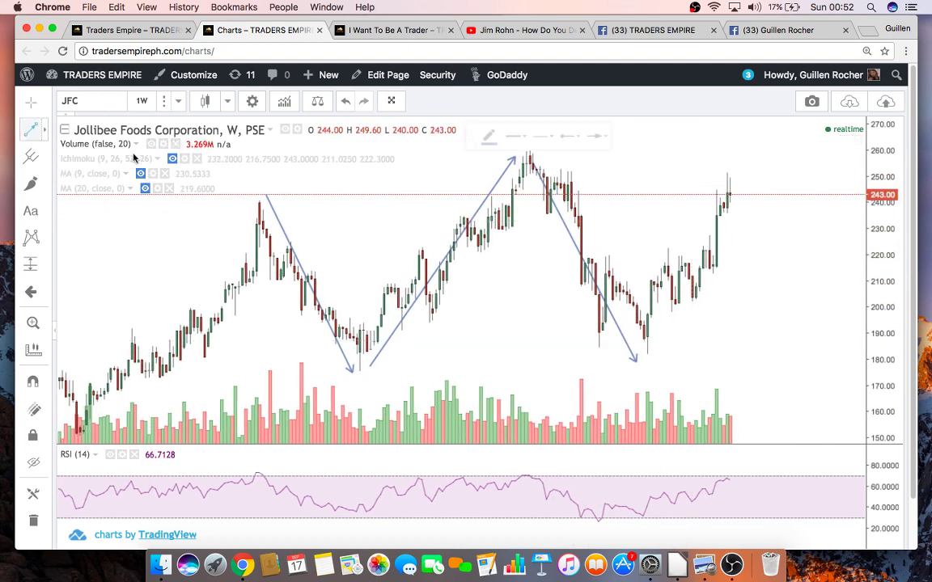
click(647, 358)
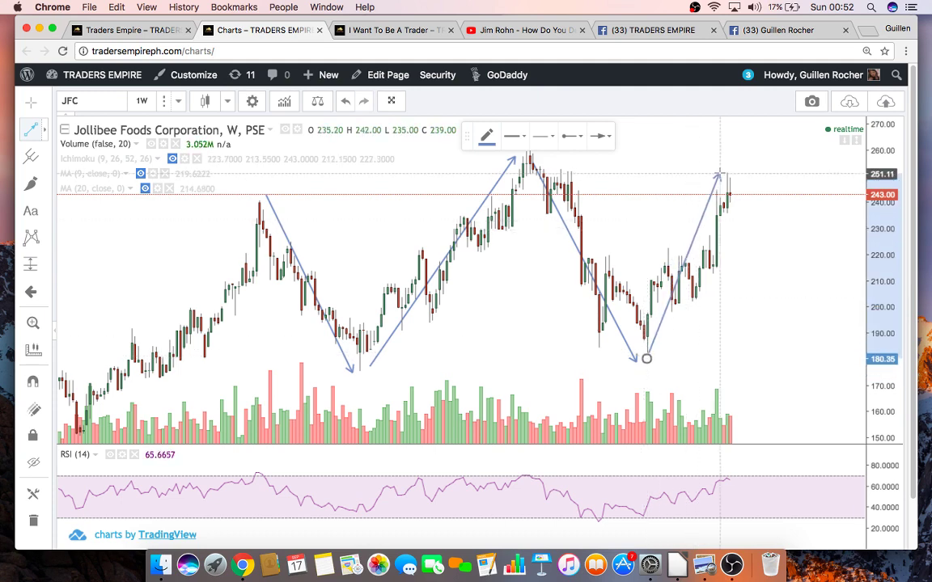
click(718, 172)
click(638, 223)
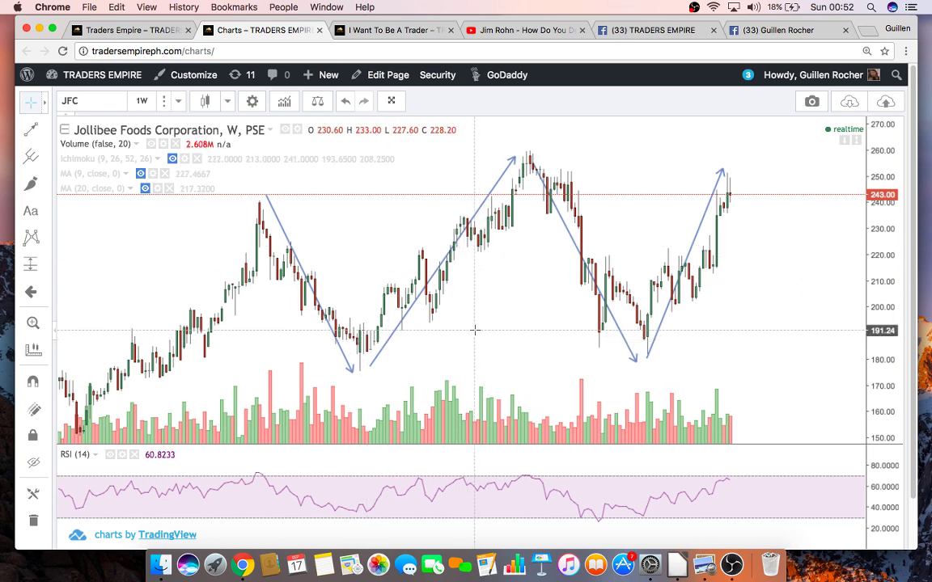
- Switch to Preview, close the Basic Guide in Technical Analysis image, and return to the JFC chart in Chrome
click(703, 566)
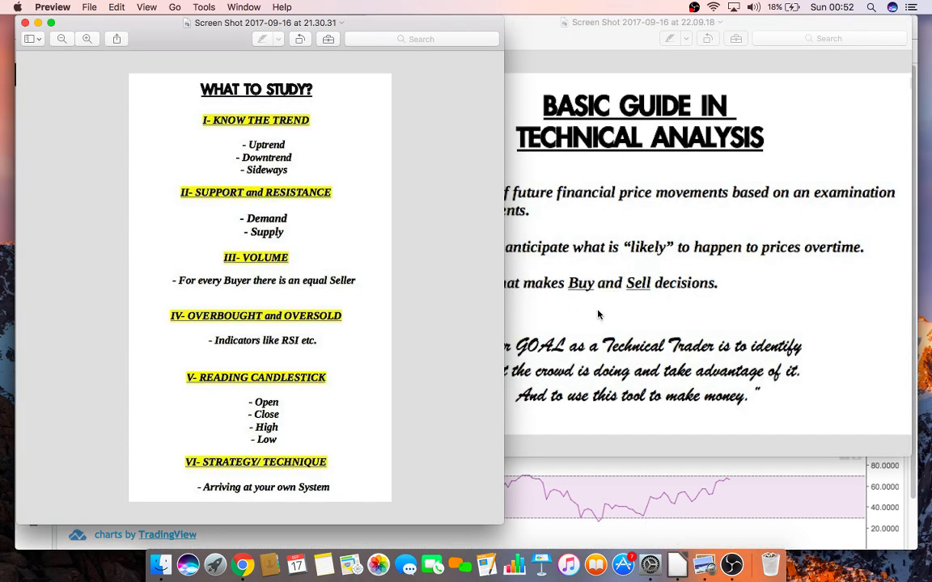
click(593, 369)
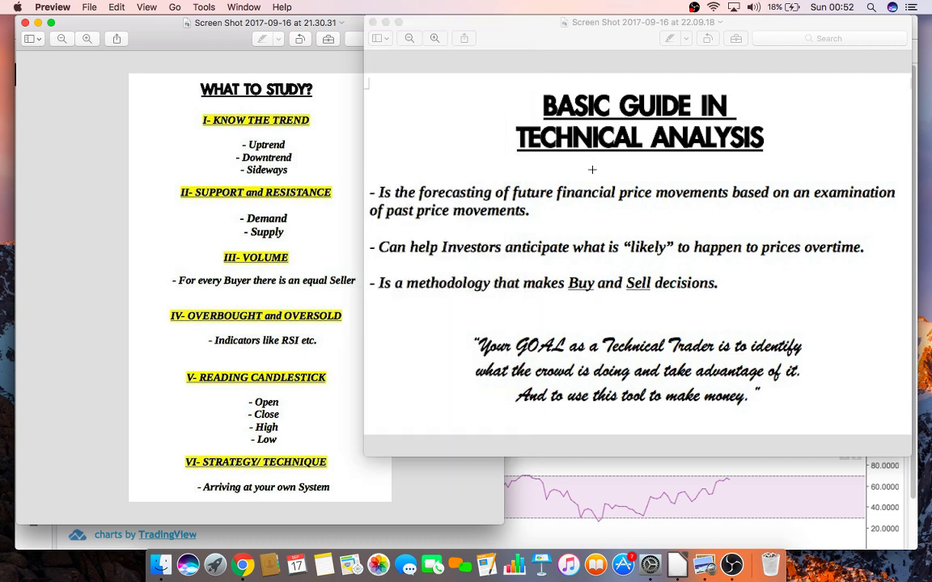
click(372, 22)
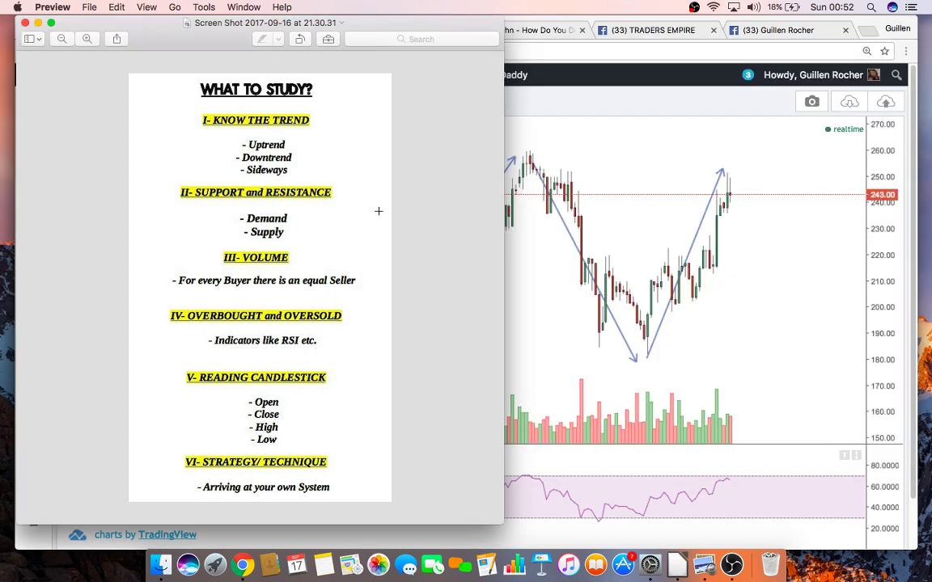
click(567, 140)
drag(366, 210, 397, 215)
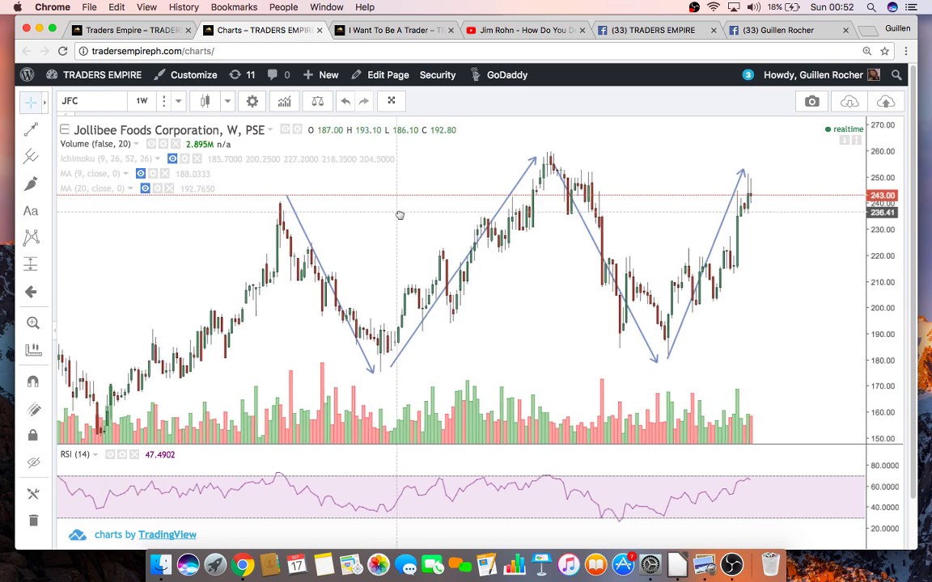
- Draw a horizontal trend line at about 182.50 along the two lows, from the first trough to just past the second
click(42, 133)
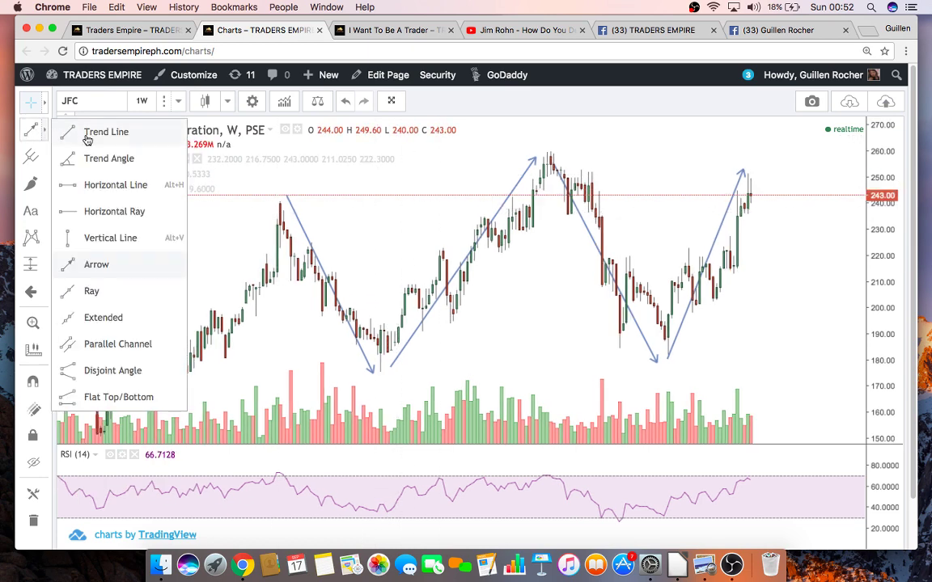
click(128, 143)
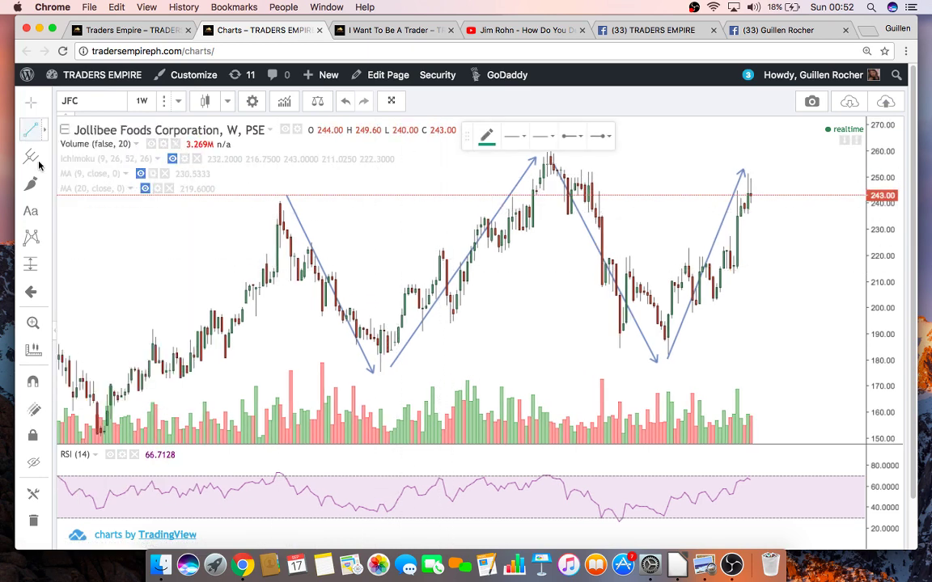
click(369, 354)
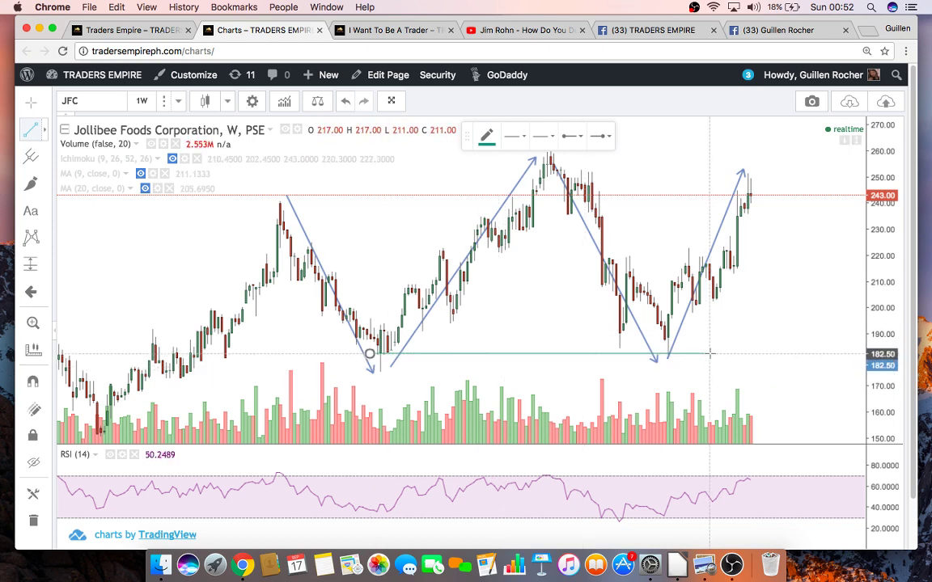
click(709, 354)
- Format the support line along the lows as black with a thicker stroke
click(486, 136)
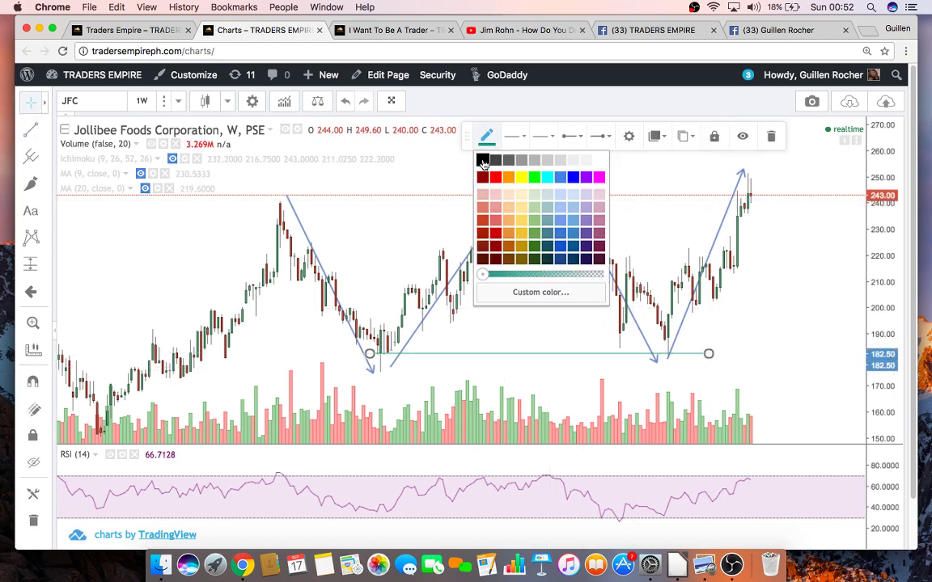
click(483, 161)
click(541, 169)
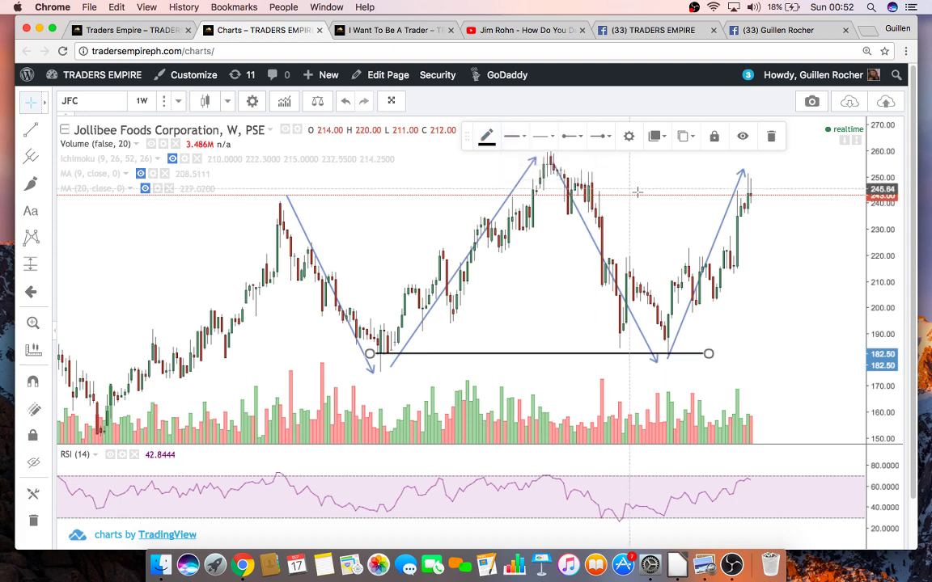
click(629, 198)
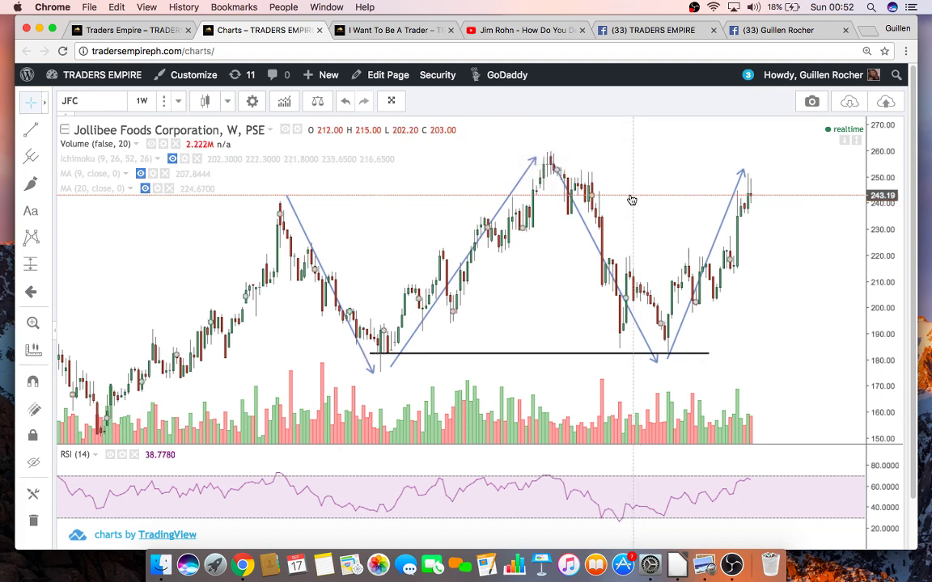
- Draw a near-horizontal black trend line at about 259 across the highest peak, extending past the latest candles
click(30, 128)
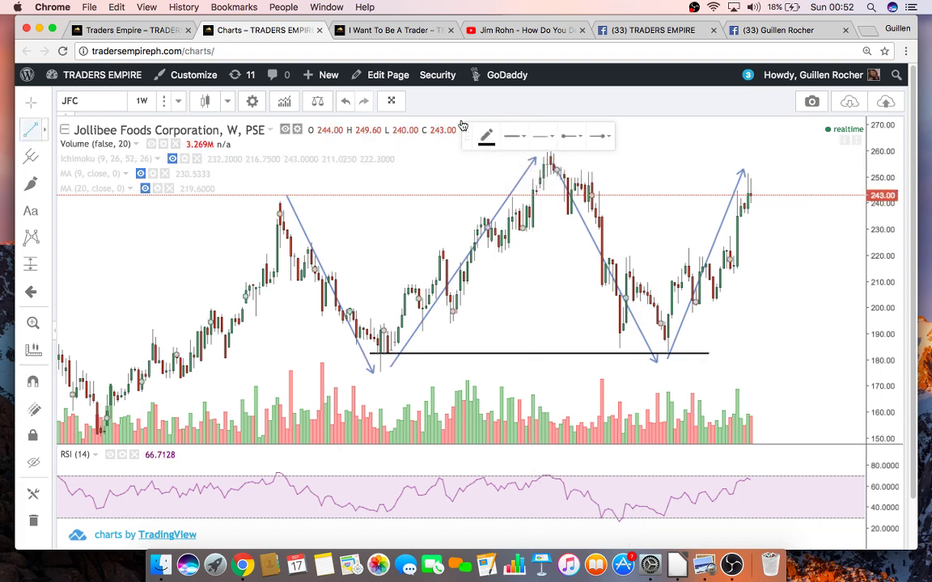
click(500, 153)
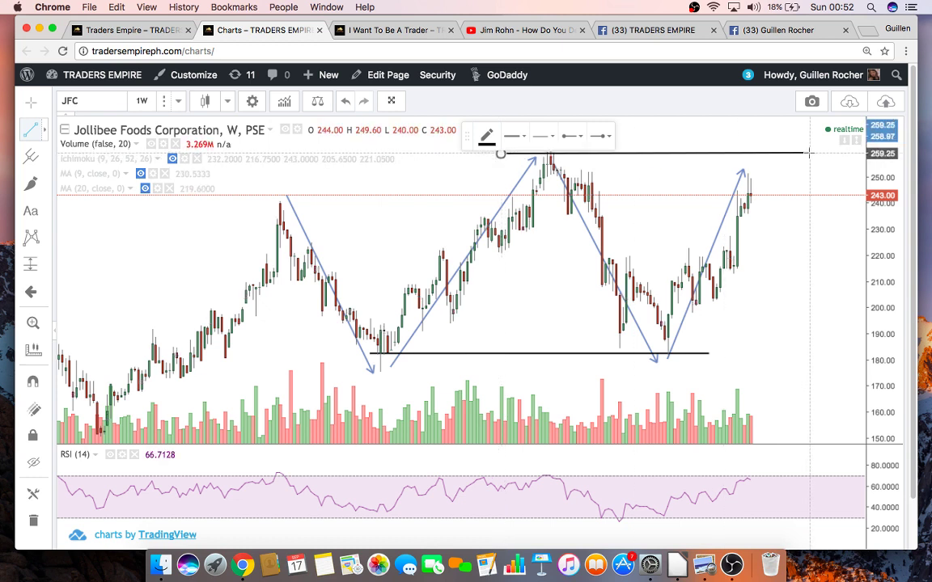
click(806, 151)
drag(811, 216, 786, 216)
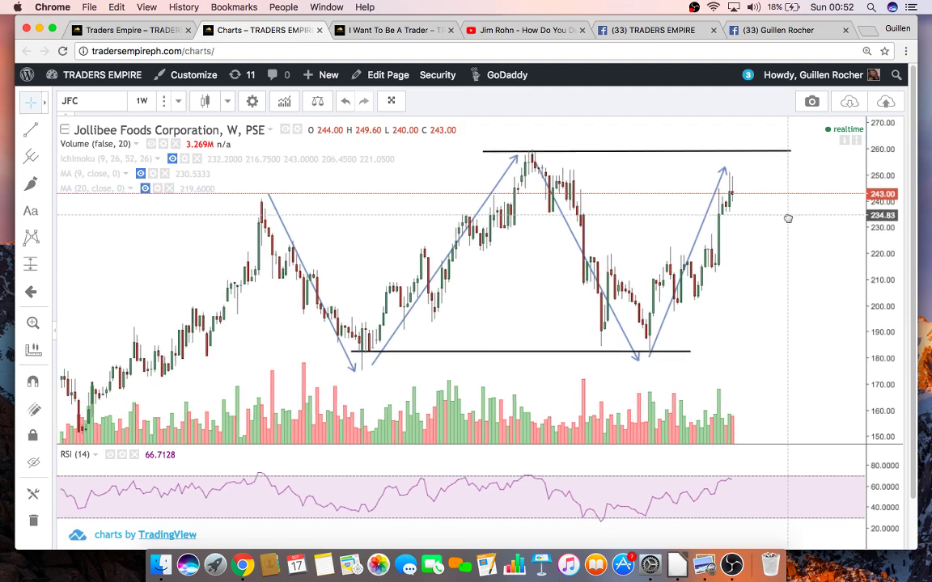
- Extend the far end of the resistance line at the highest peak further past the latest candles, to about 259.39
click(791, 160)
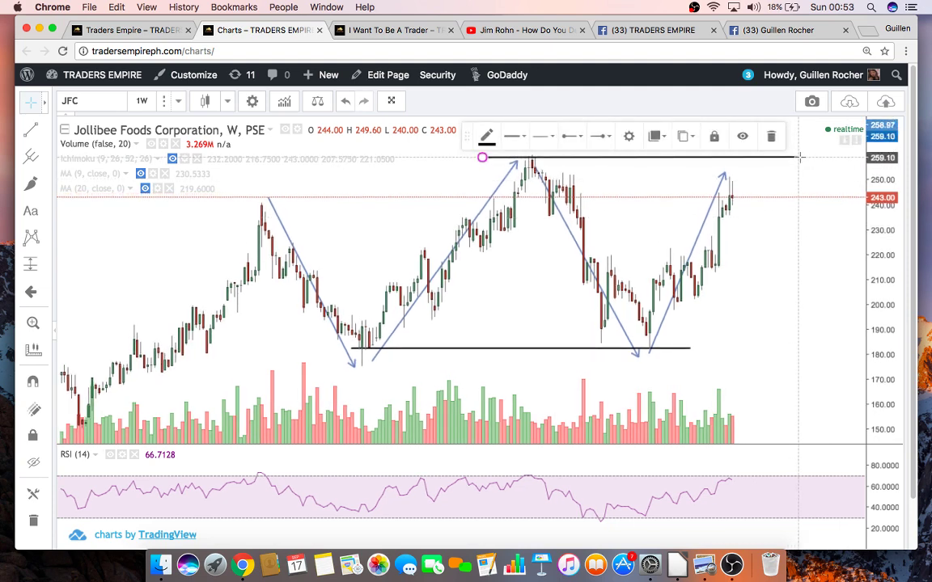
click(796, 223)
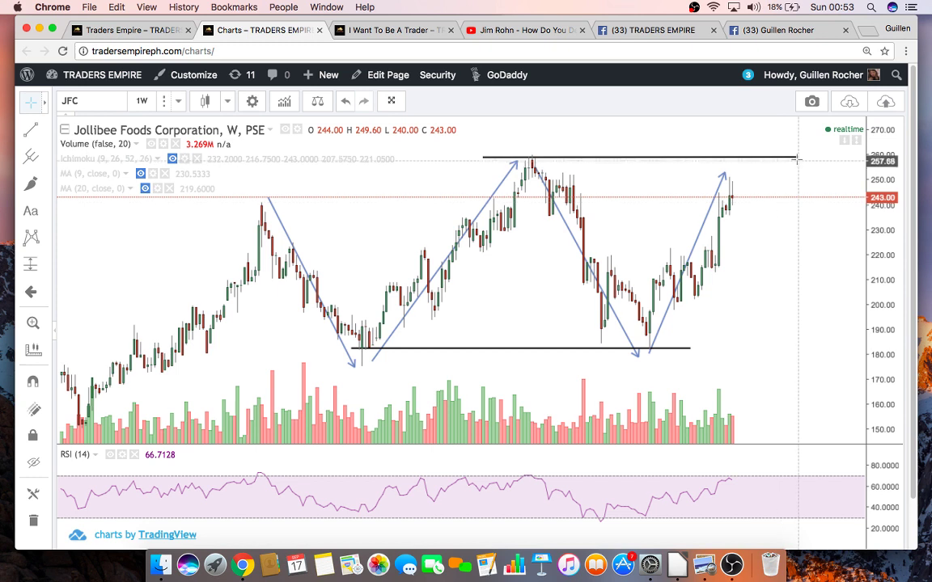
drag(796, 160, 813, 156)
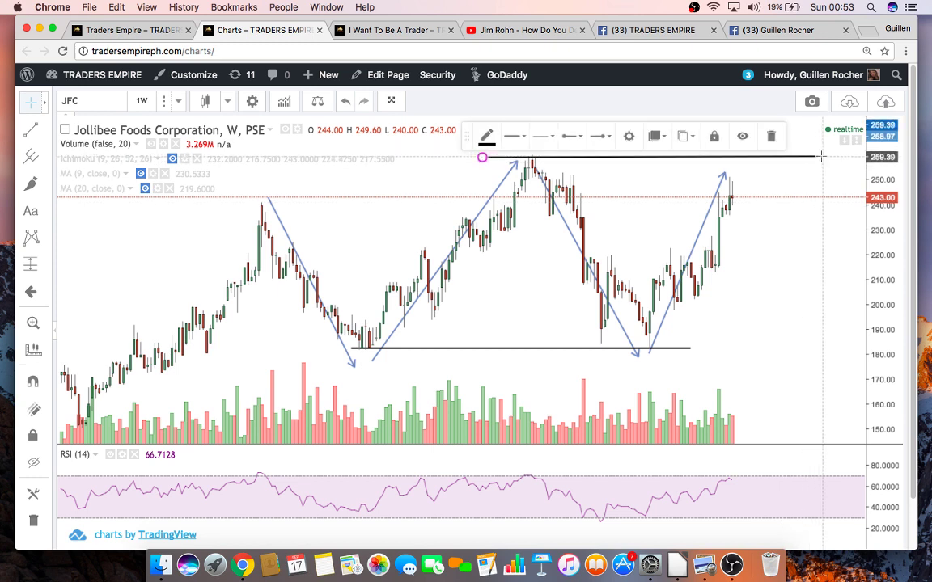
click(800, 233)
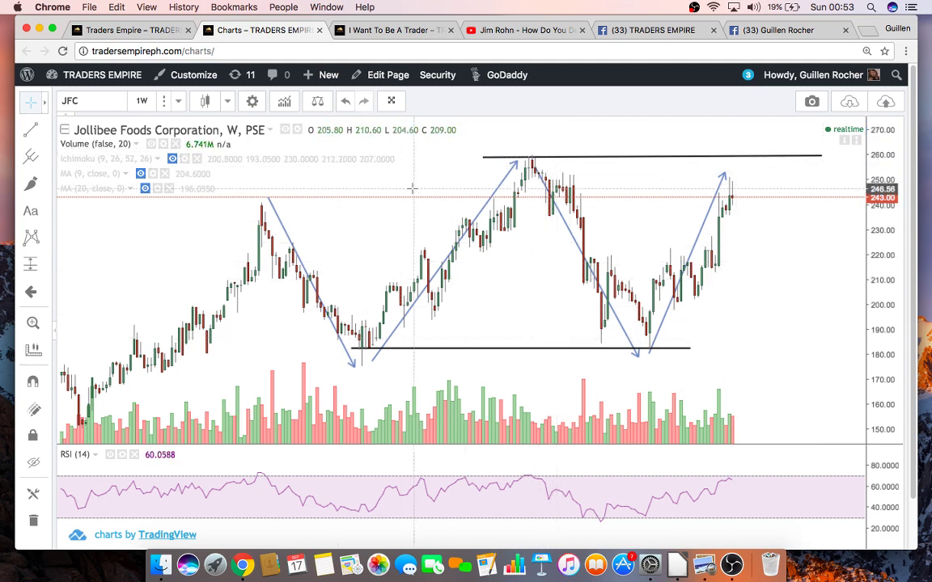
- Switch to Preview to review the What to Study list, and return to the JFC chart in Chrome
click(706, 569)
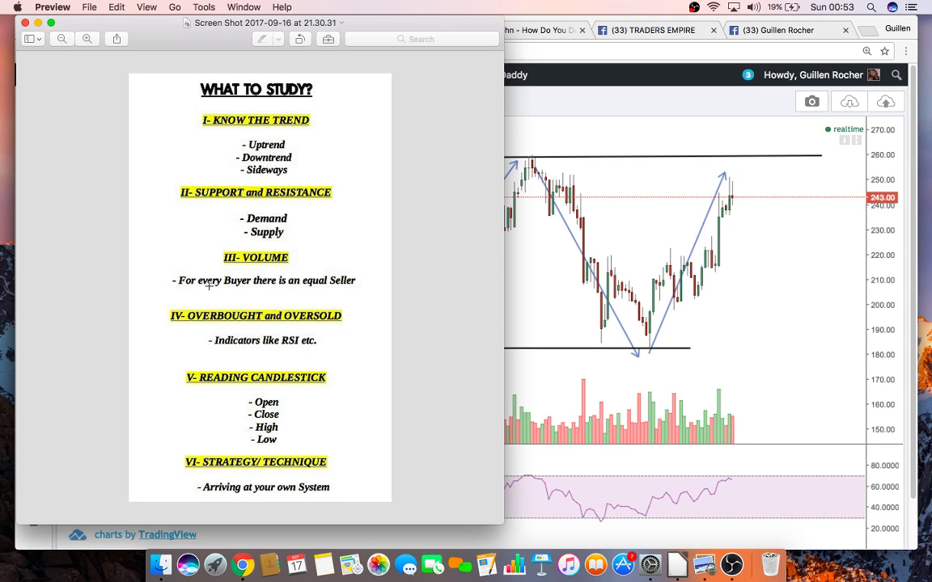
click(601, 252)
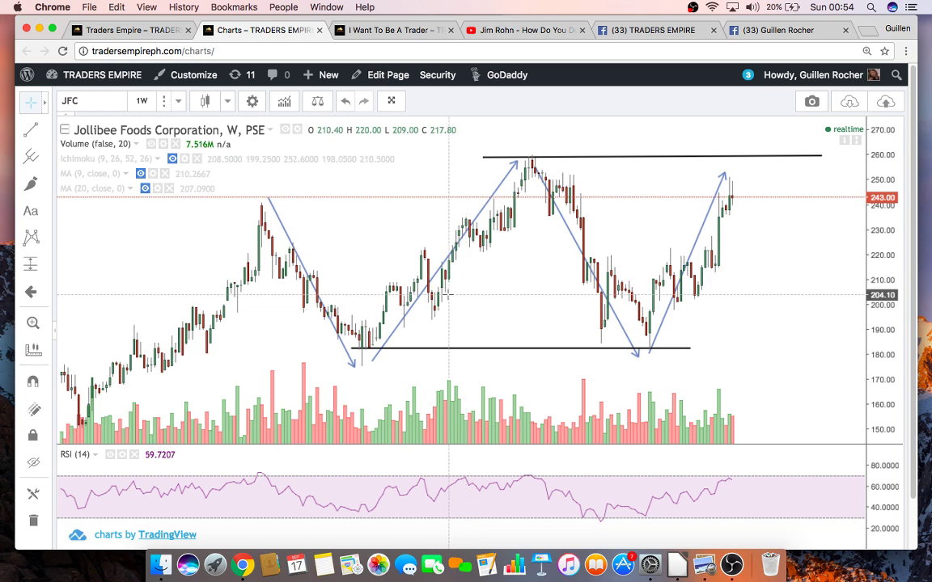
click(704, 566)
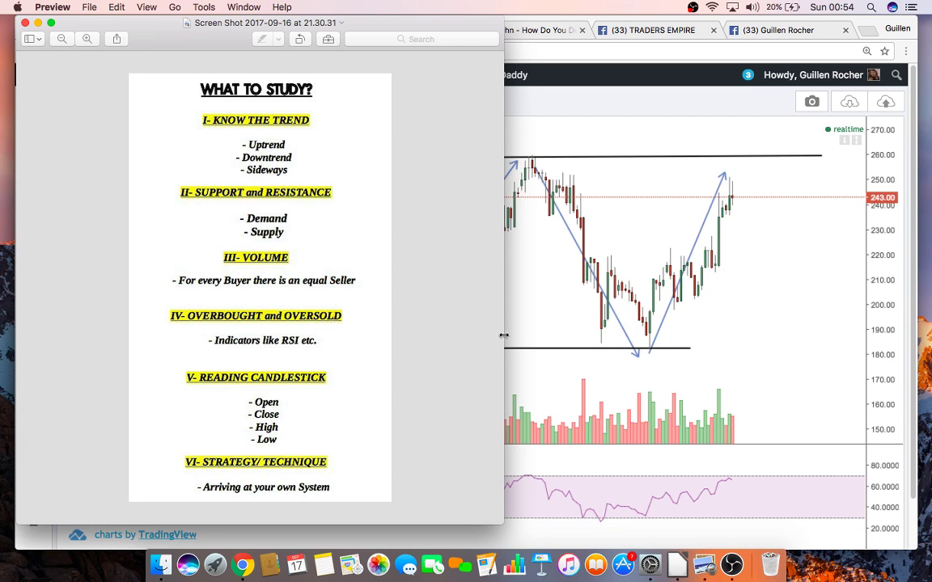
click(753, 373)
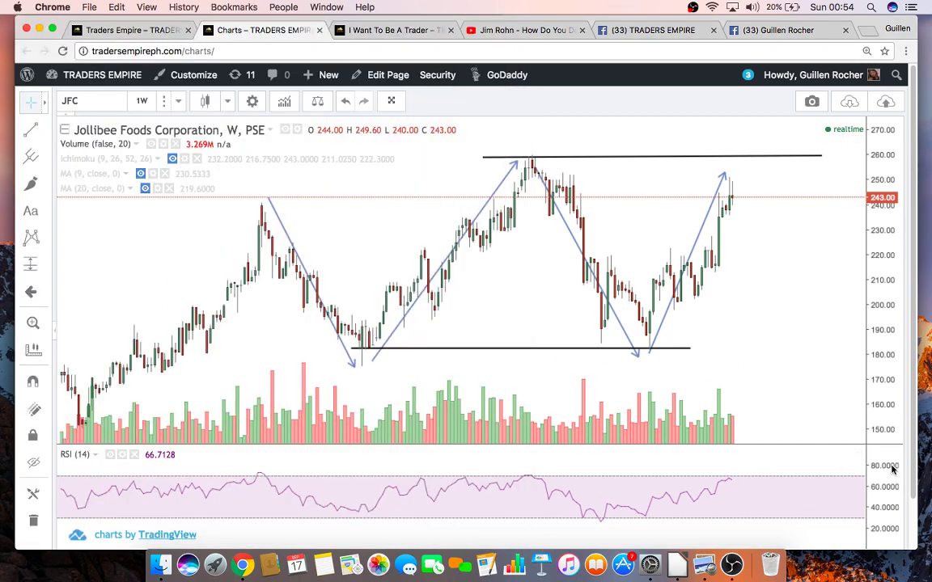
- Compress the RSI pane's vertical scale so it spans 0 to 100
drag(893, 469, 892, 485)
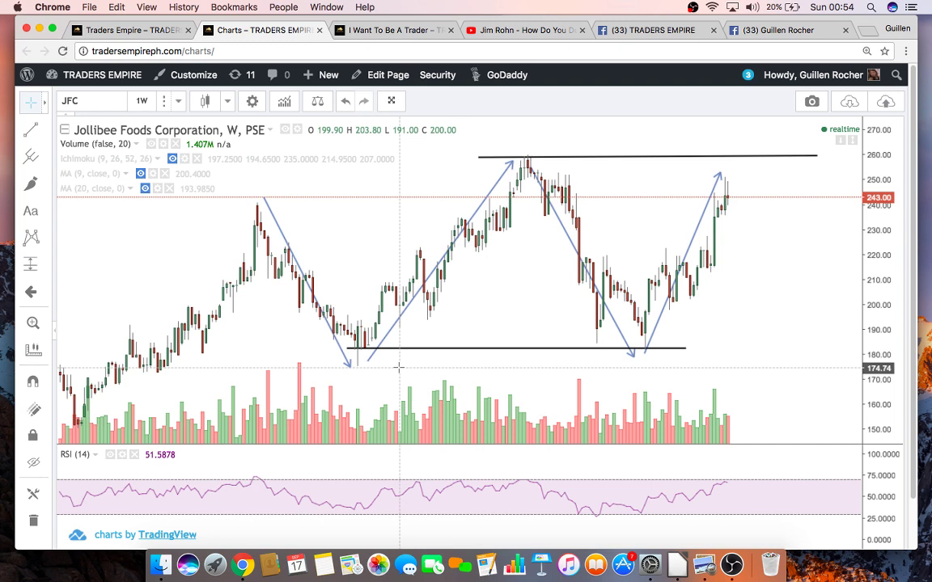
- Consult the remaining topics of the study list in Preview, including Reading Candlestick, and return to the JFC chart in Chrome
click(709, 572)
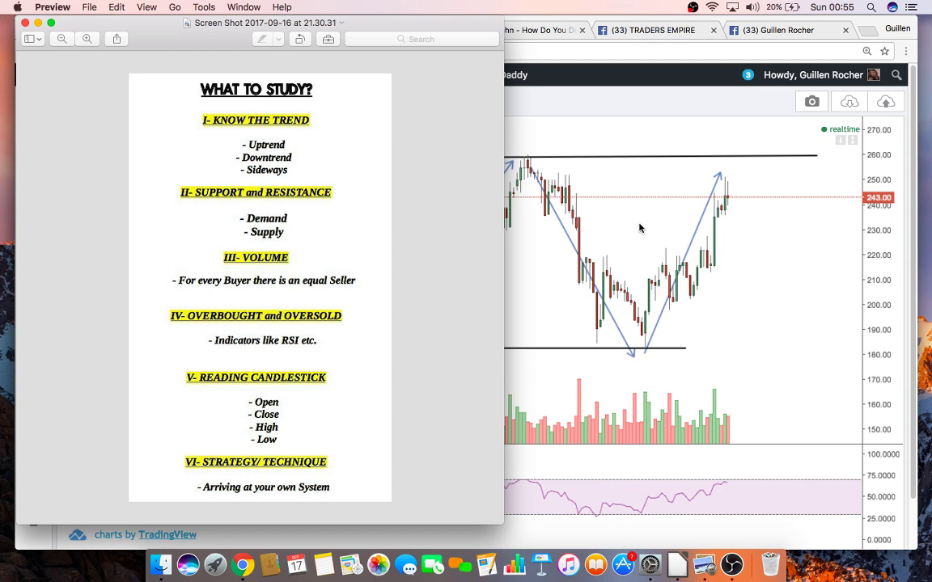
click(639, 228)
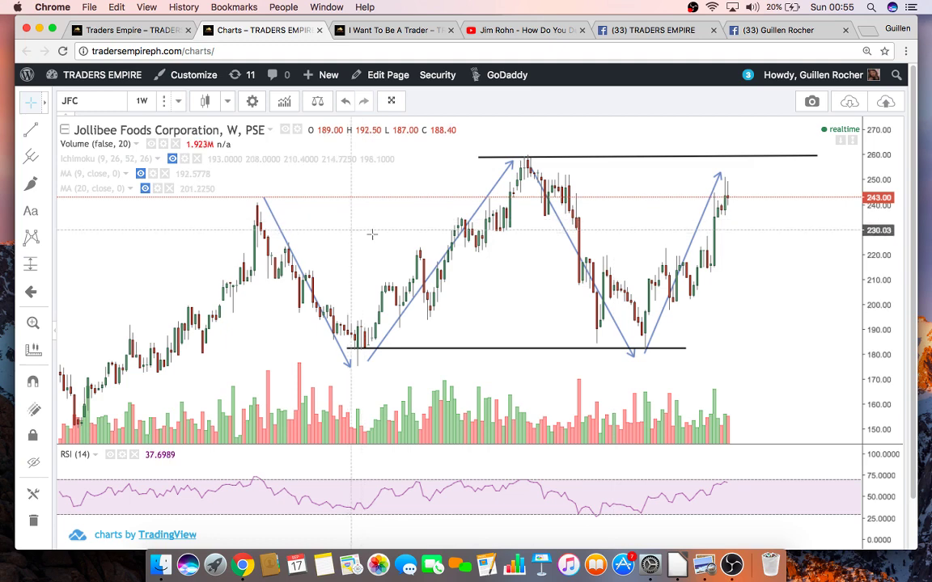
click(709, 568)
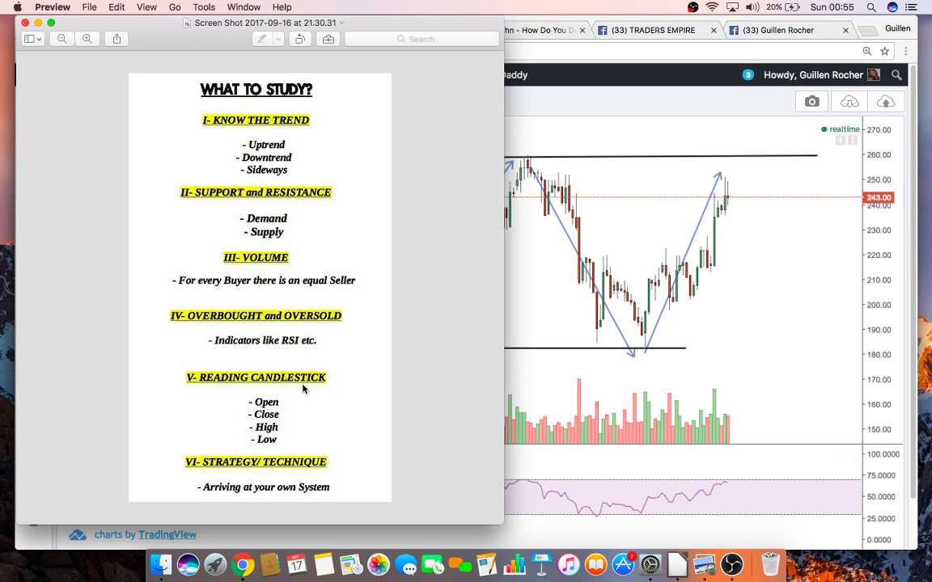
click(549, 254)
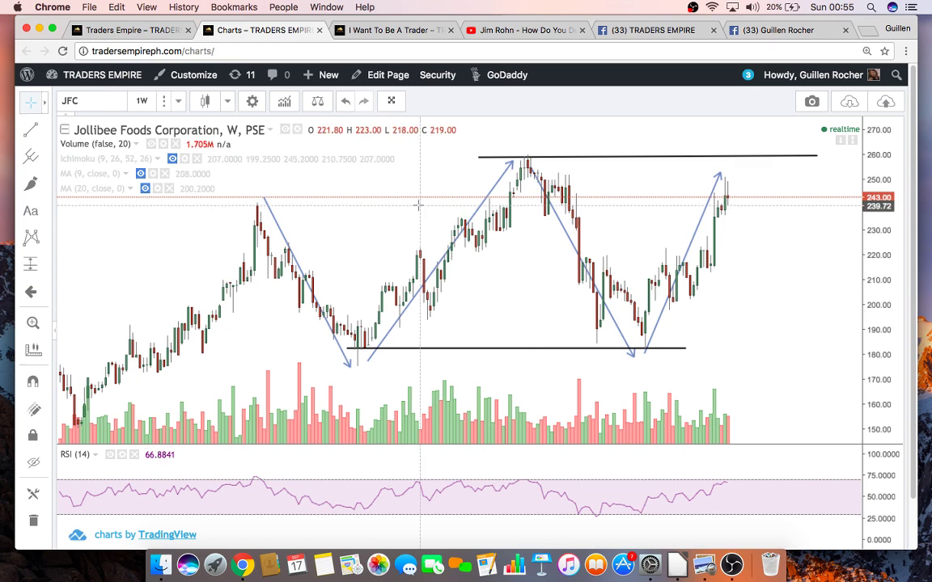
drag(418, 206, 408, 210)
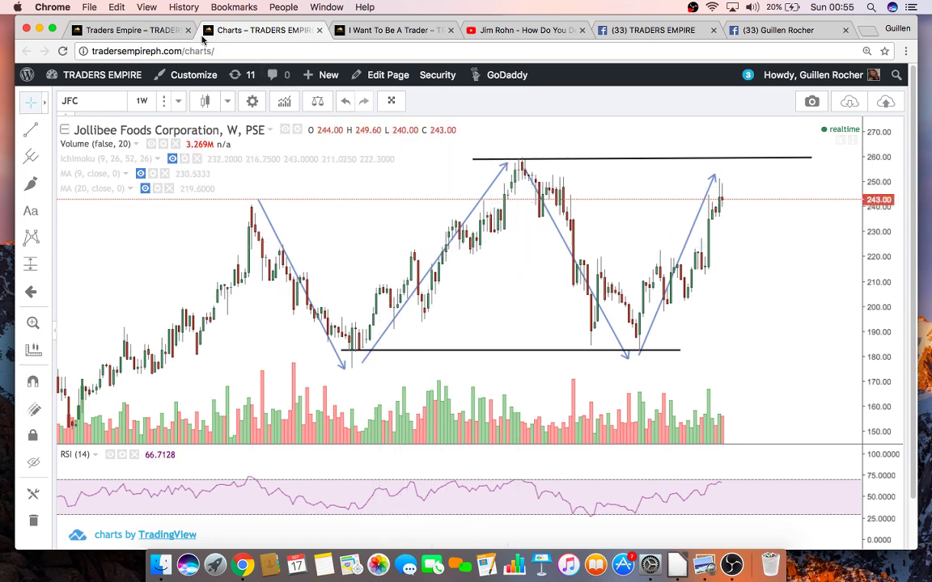
- Switch to the Traders Empire website page and open its Blogs section
click(132, 32)
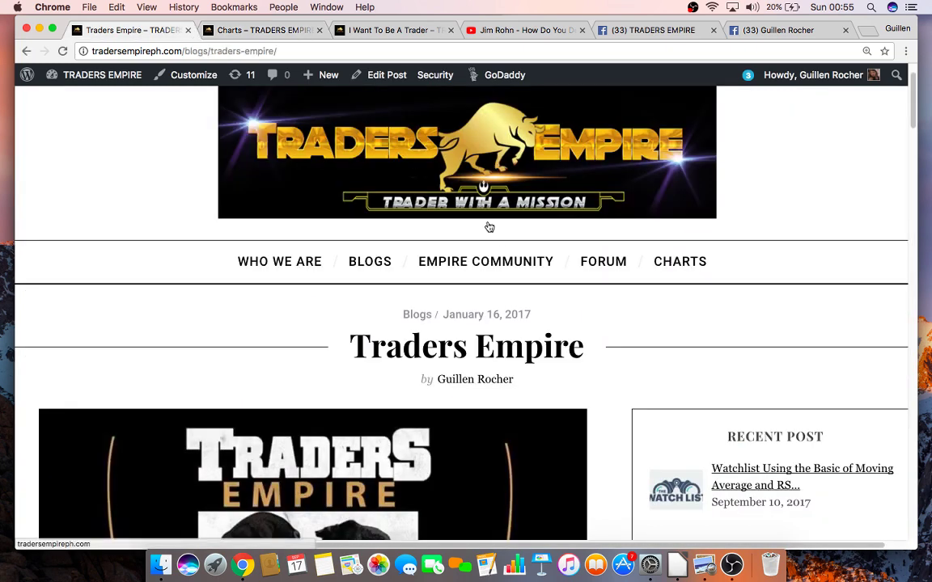
mouse_move(485, 259)
scroll(513, 306, down, 2)
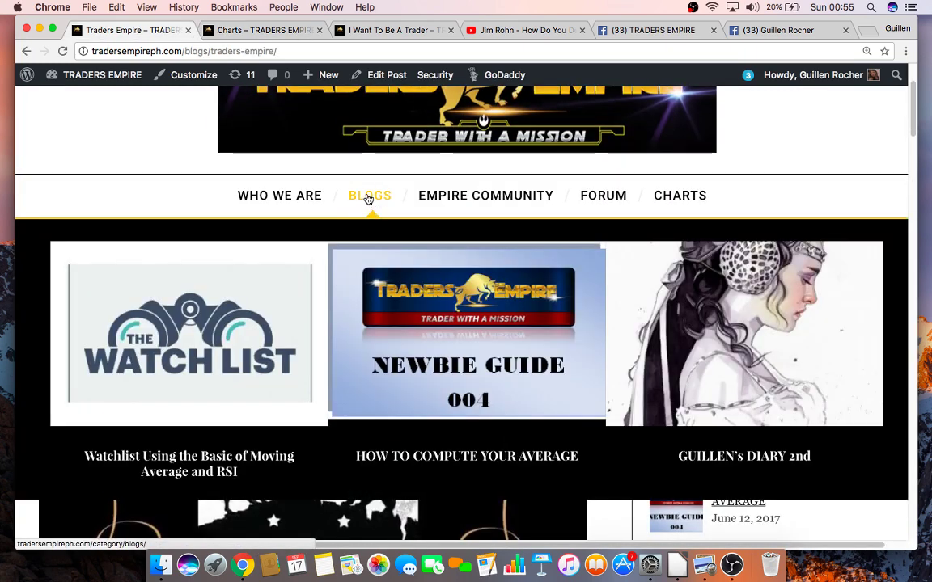
click(368, 199)
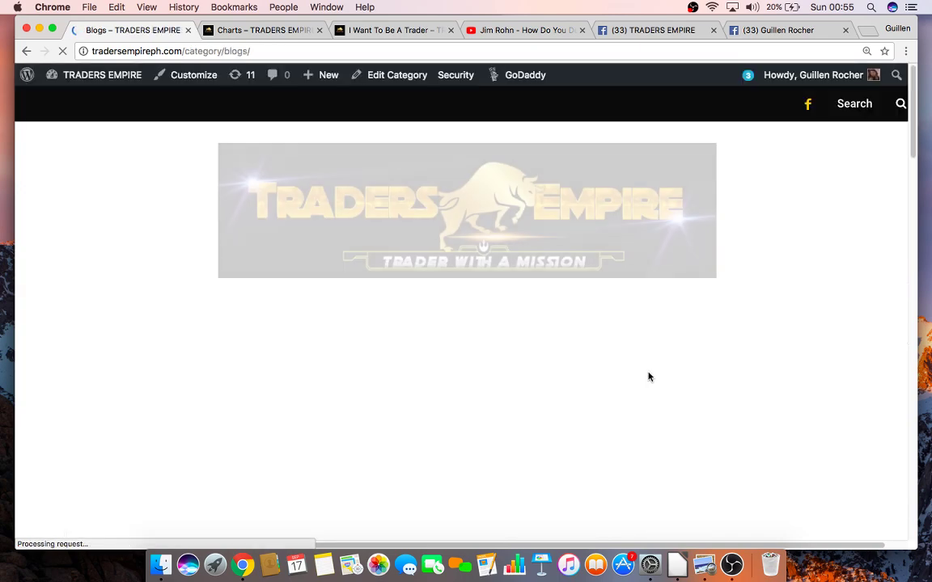
- Browse the blog listing, examining the Newbie Guide, watchlist and FOMC posts
scroll(648, 377, down, 5)
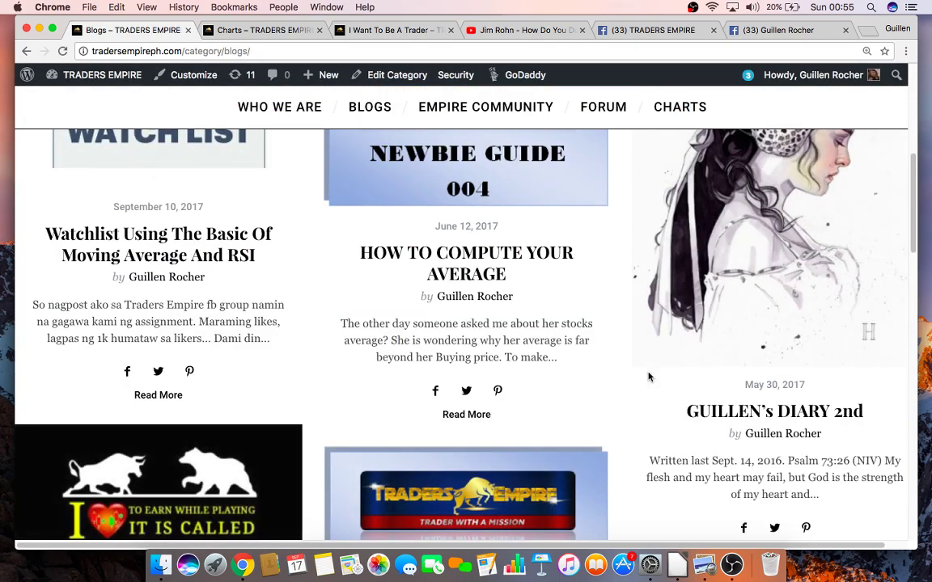
scroll(649, 378, down, 10)
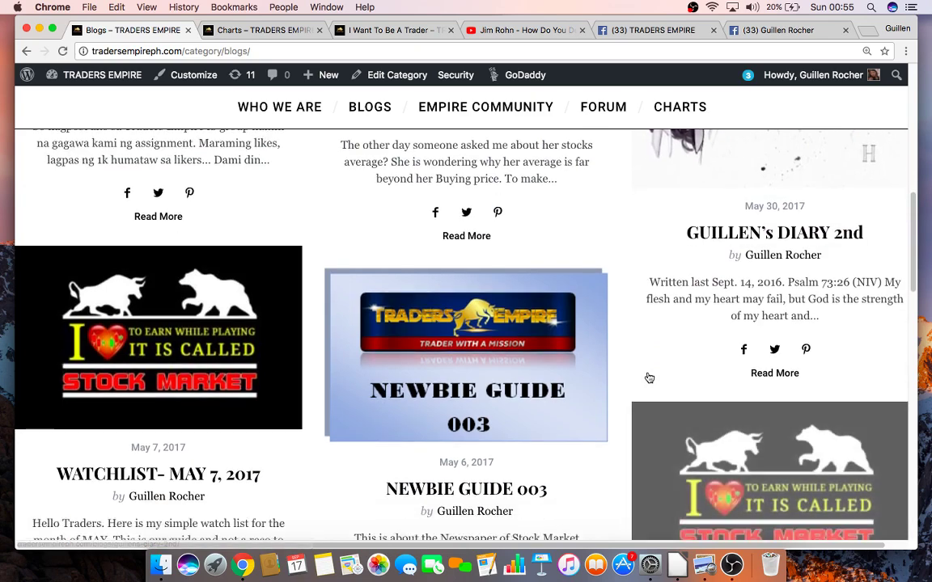
scroll(634, 376, down, 3)
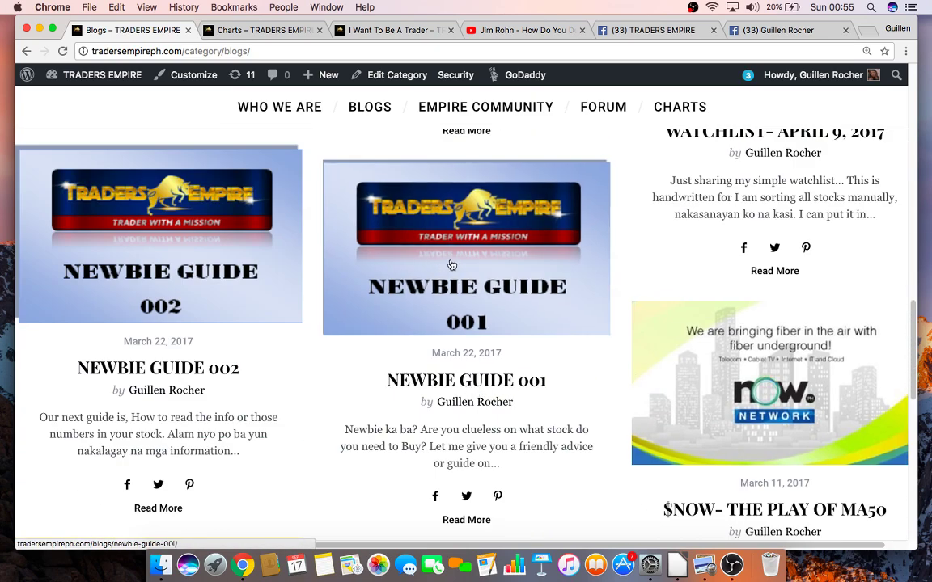
scroll(245, 281, up, 1)
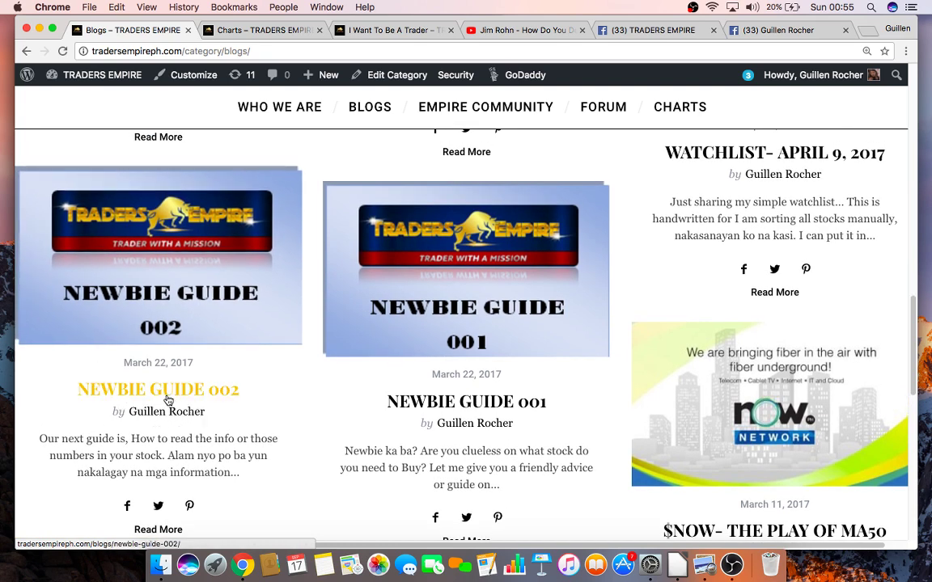
scroll(380, 405, up, 4)
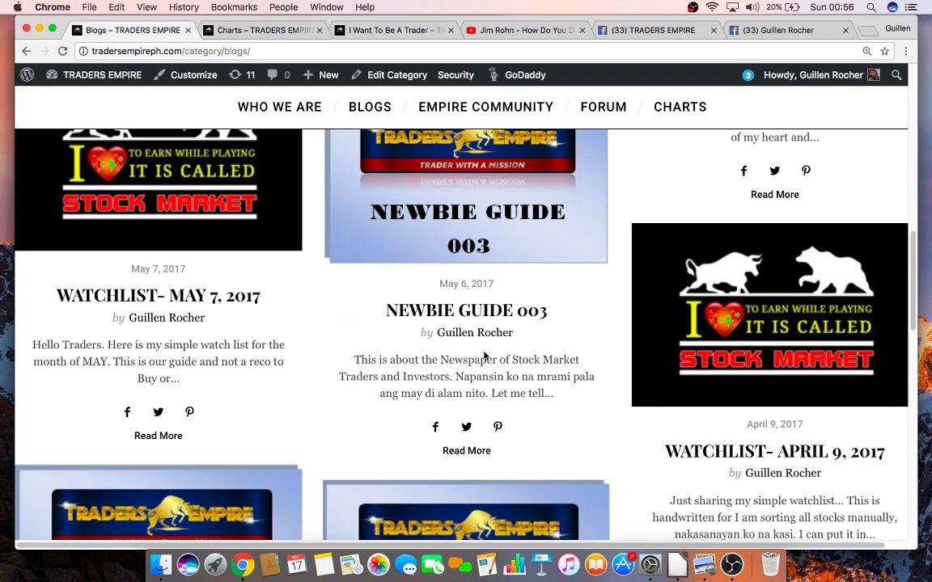
scroll(485, 358, up, 2)
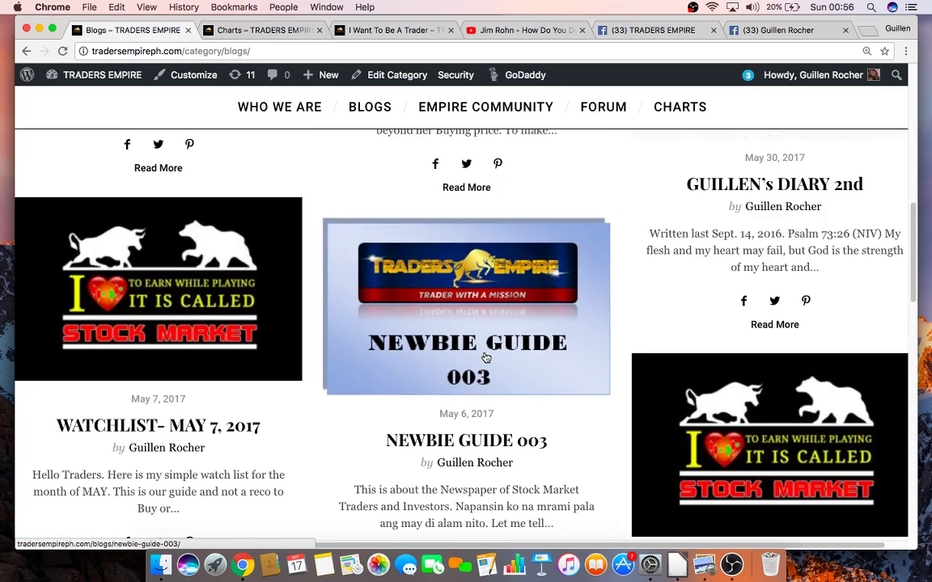
scroll(485, 358, down, 2)
scroll(484, 358, up, 8)
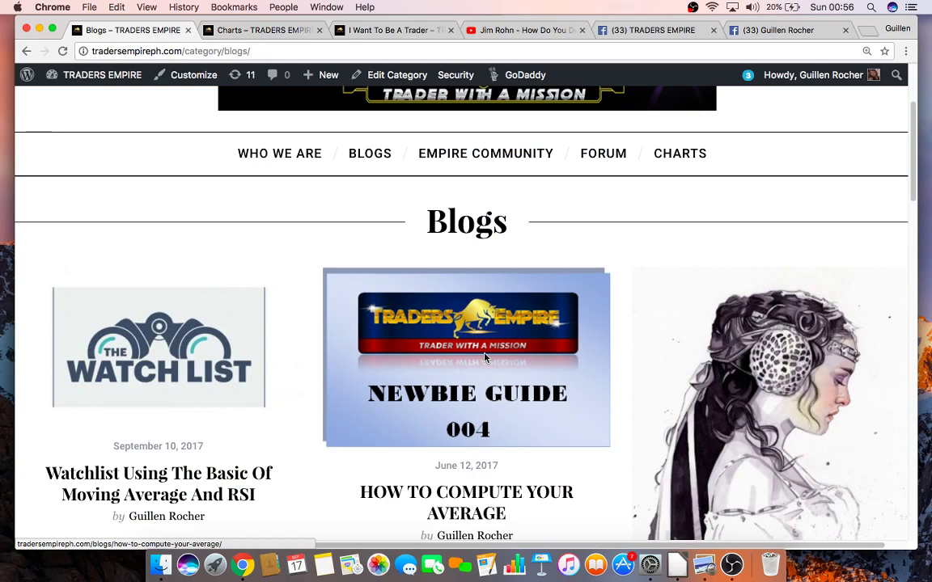
scroll(476, 357, down, 5)
scroll(476, 357, up, 2)
scroll(360, 328, down, 9)
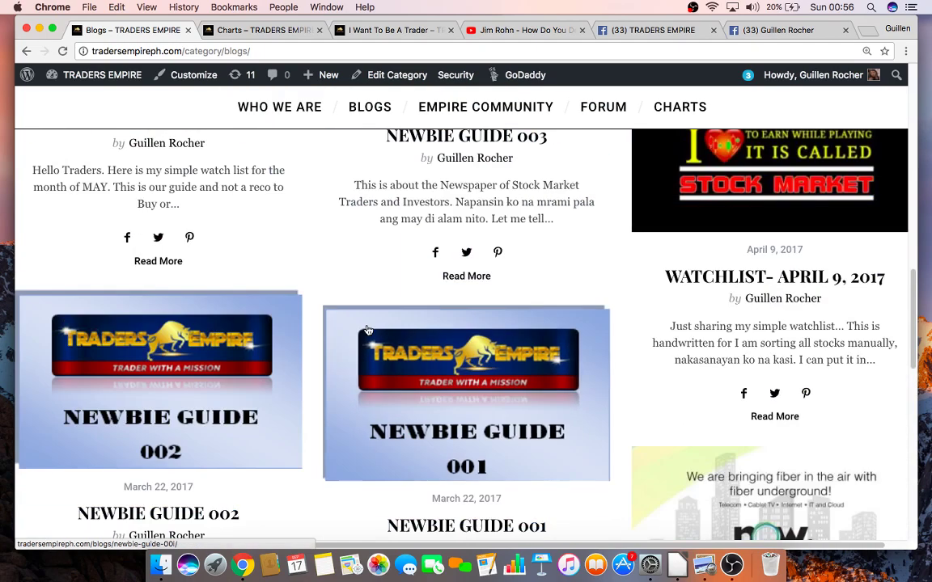
scroll(368, 329, down, 6)
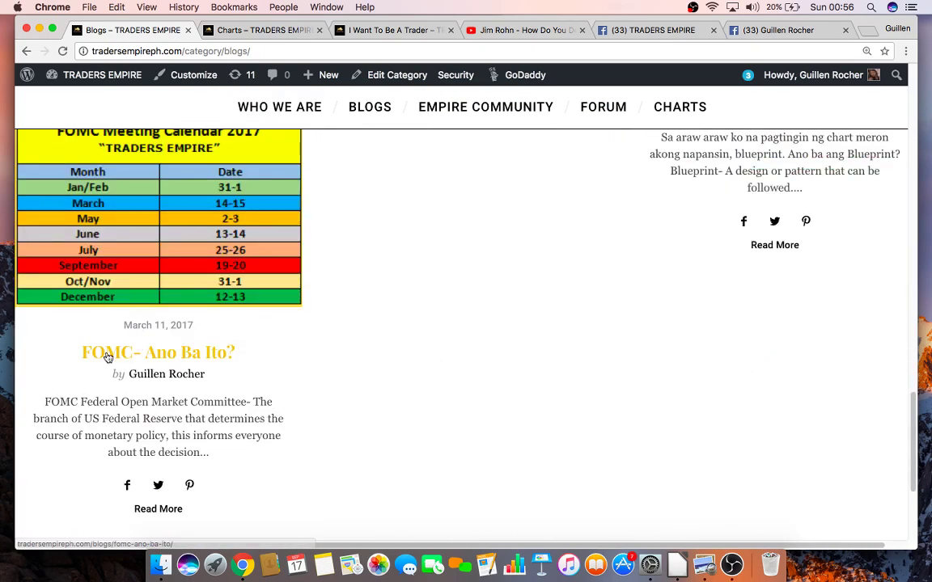
- Go to page 2 of the Traders Empire blog listing
scroll(364, 361, up, 2)
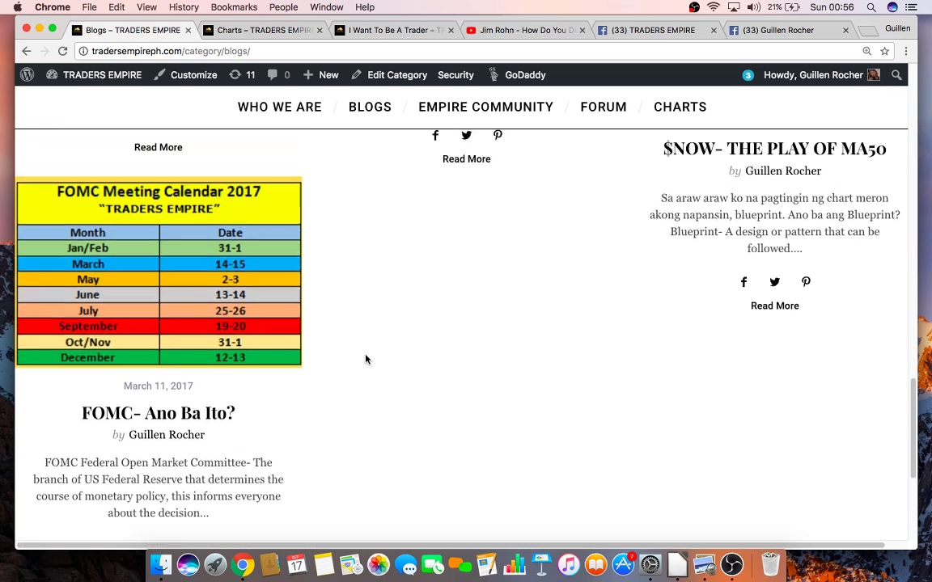
scroll(366, 359, up, 2)
scroll(367, 358, down, 6)
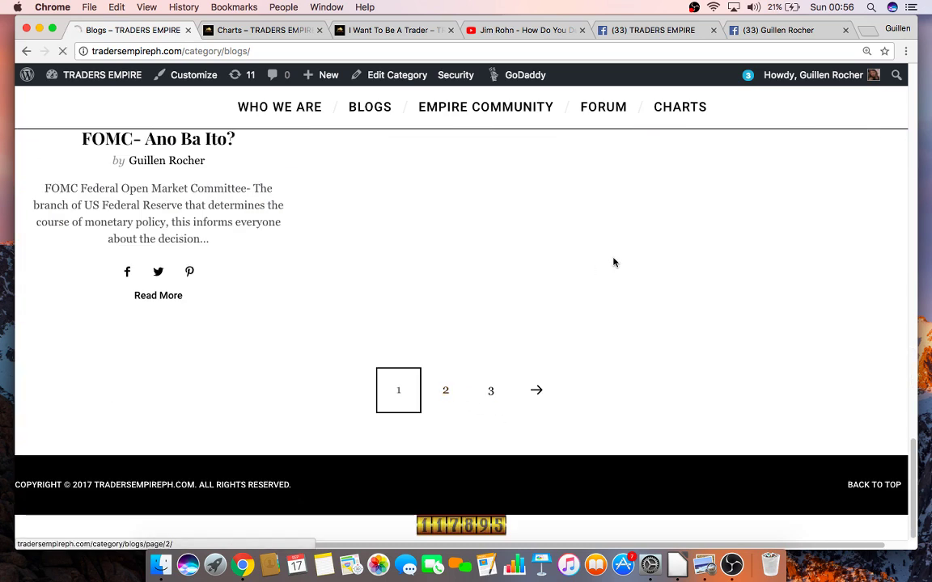
- Examine the posts on page 2 of the blog listing, including Lessons 1 to 4 and the Megaworld Corporation article
scroll(538, 314, down, 3)
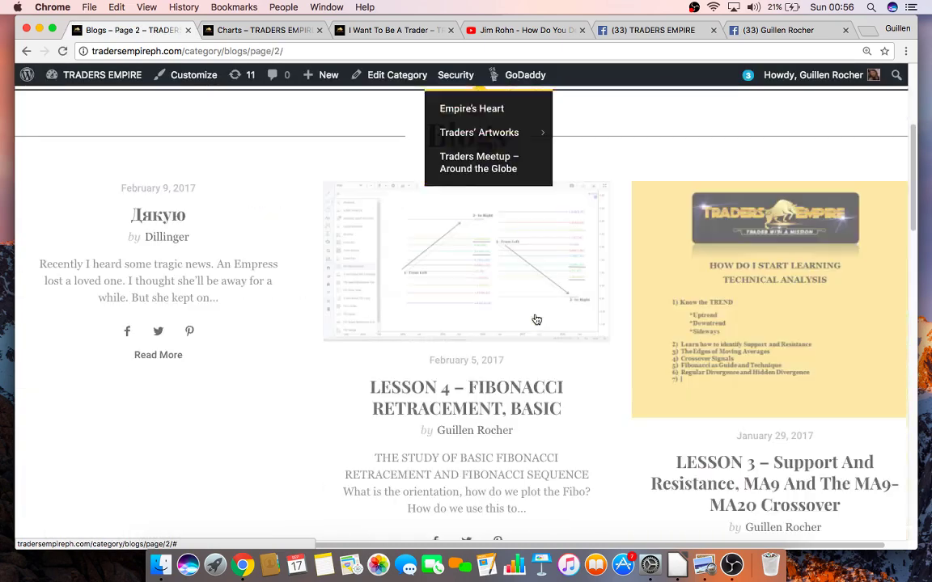
scroll(231, 336, down, 4)
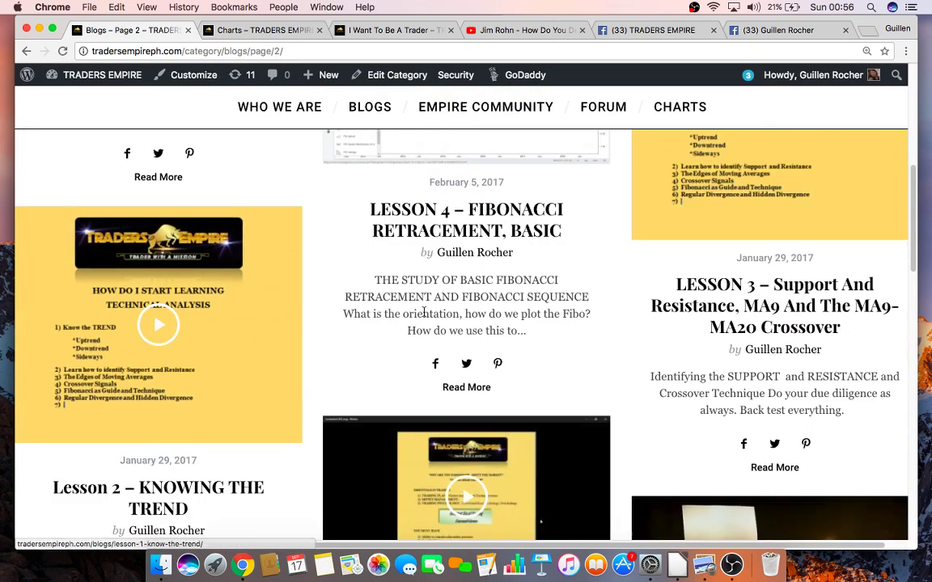
scroll(423, 312, up, 3)
scroll(453, 323, down, 3)
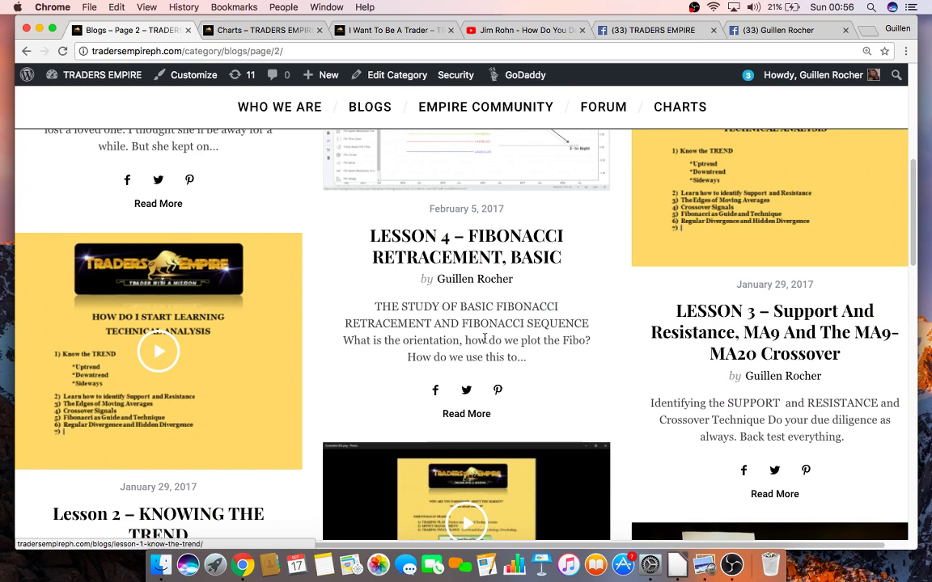
scroll(493, 336, down, 5)
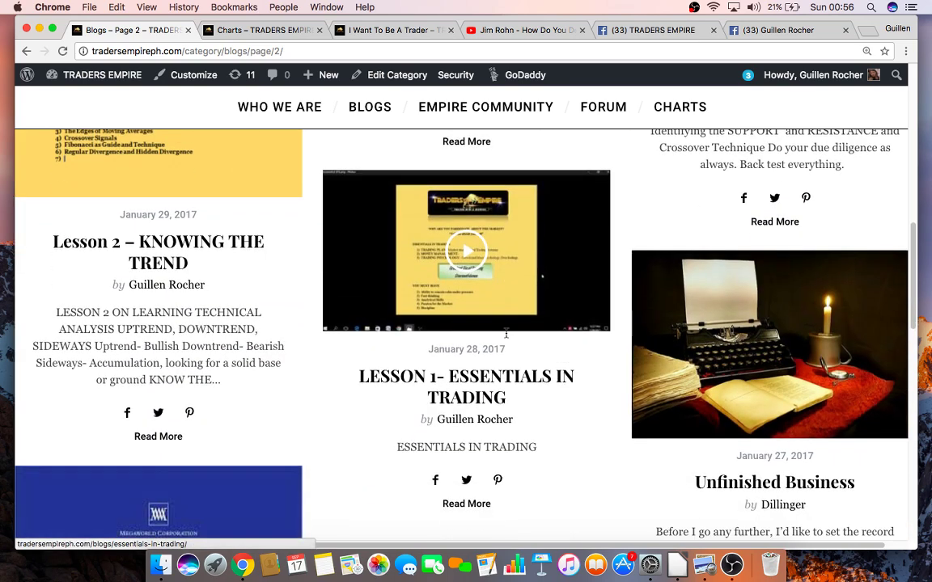
scroll(505, 334, down, 5)
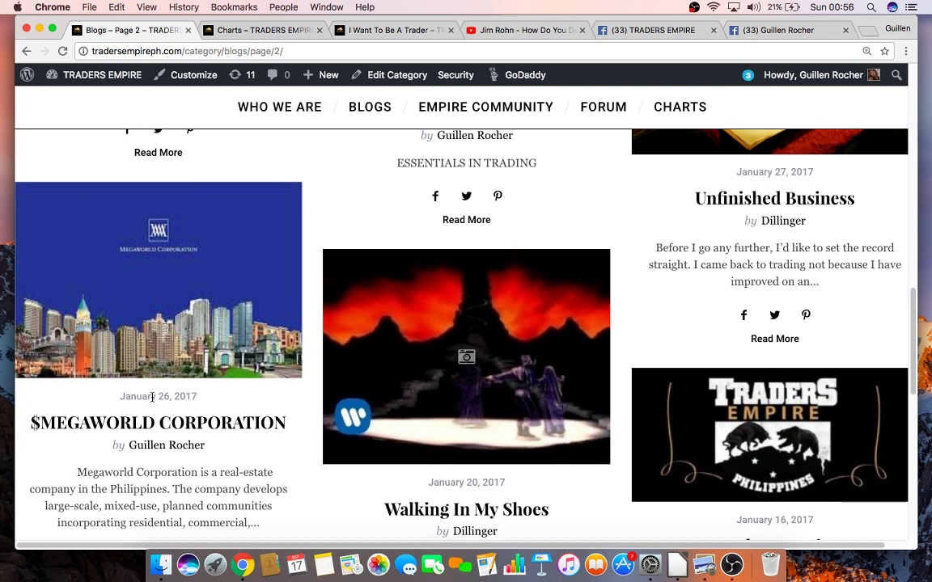
scroll(580, 519, down, 5)
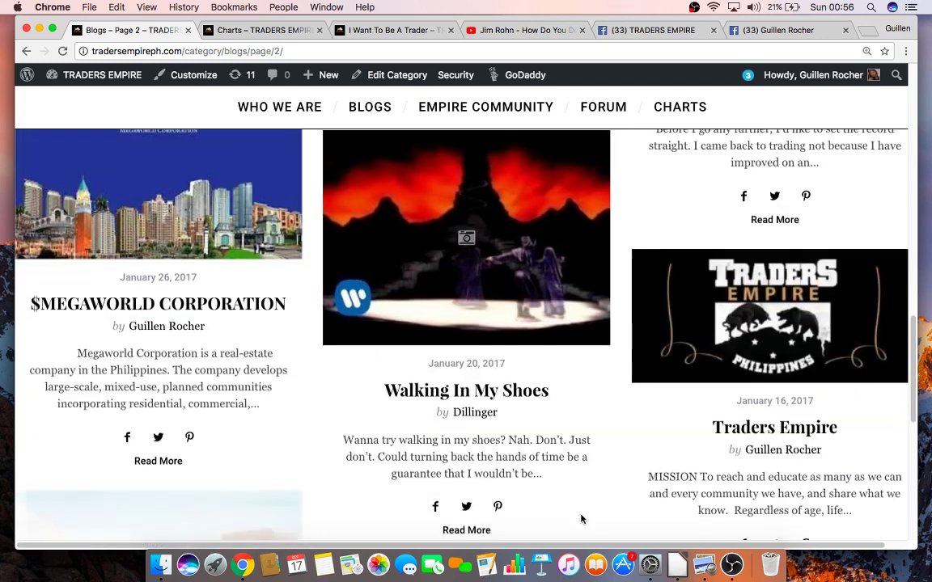
scroll(580, 516, down, 3)
scroll(375, 423, up, 15)
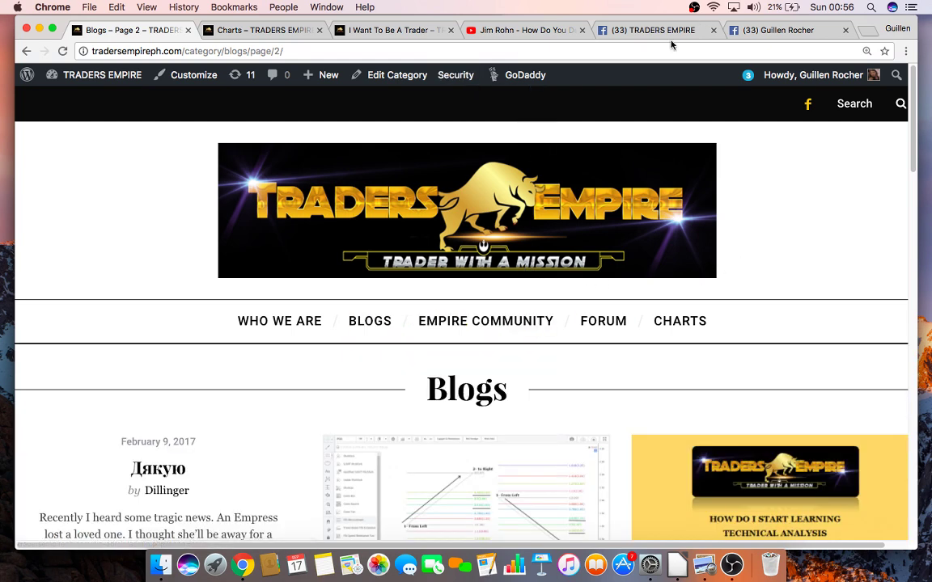
- Switch to the TRADERS EMPIRE Facebook group page and examine its pinned post
click(671, 32)
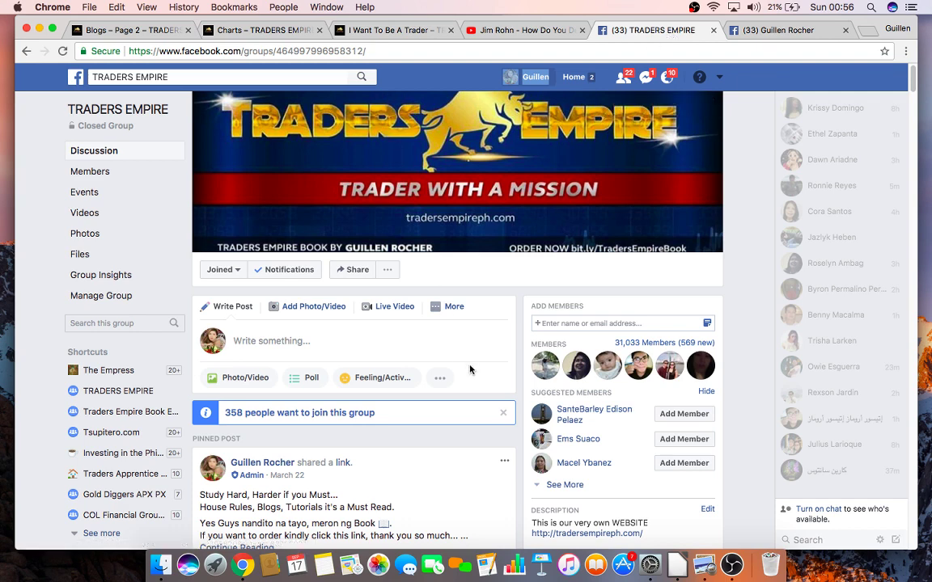
scroll(466, 376, down, 2)
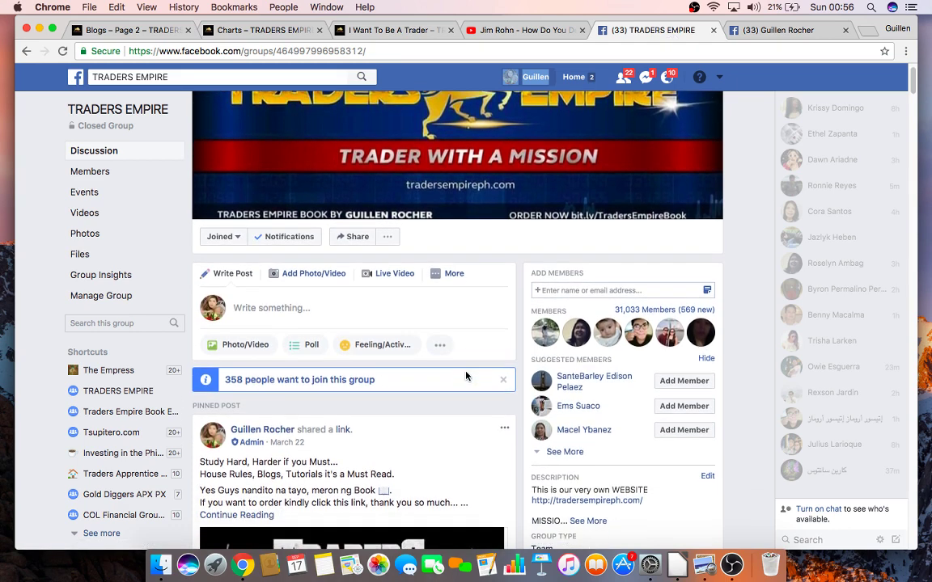
scroll(466, 376, down, 3)
scroll(466, 376, down, 2)
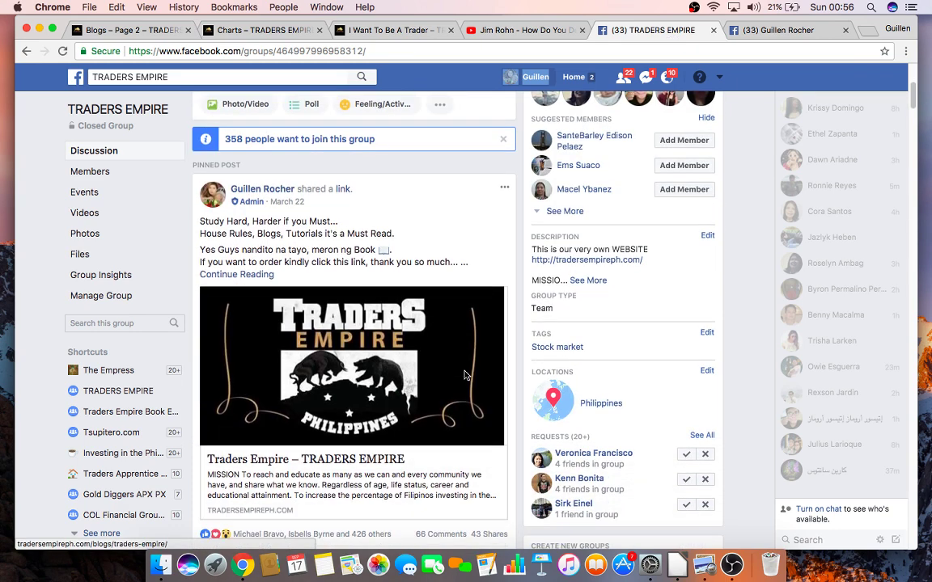
scroll(466, 375, down, 2)
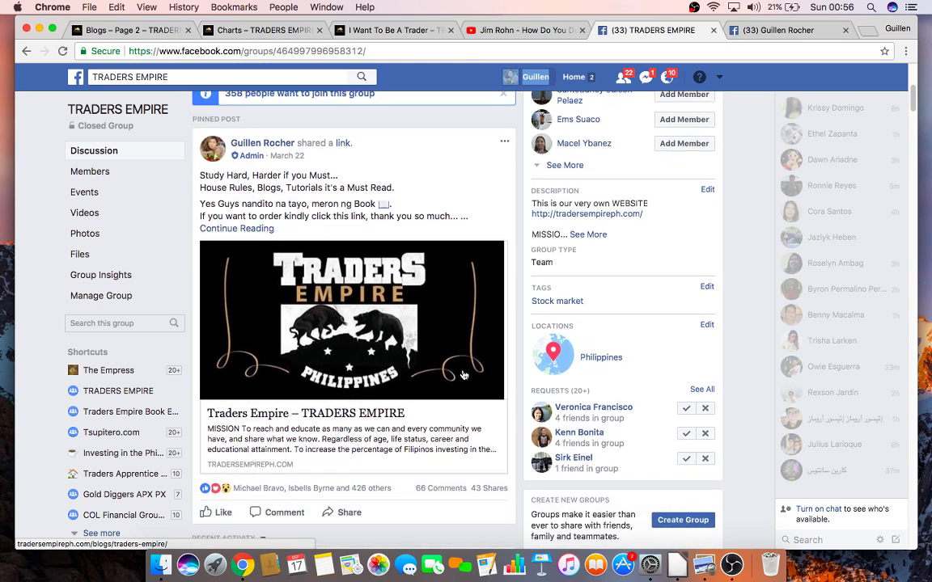
scroll(464, 374, up, 5)
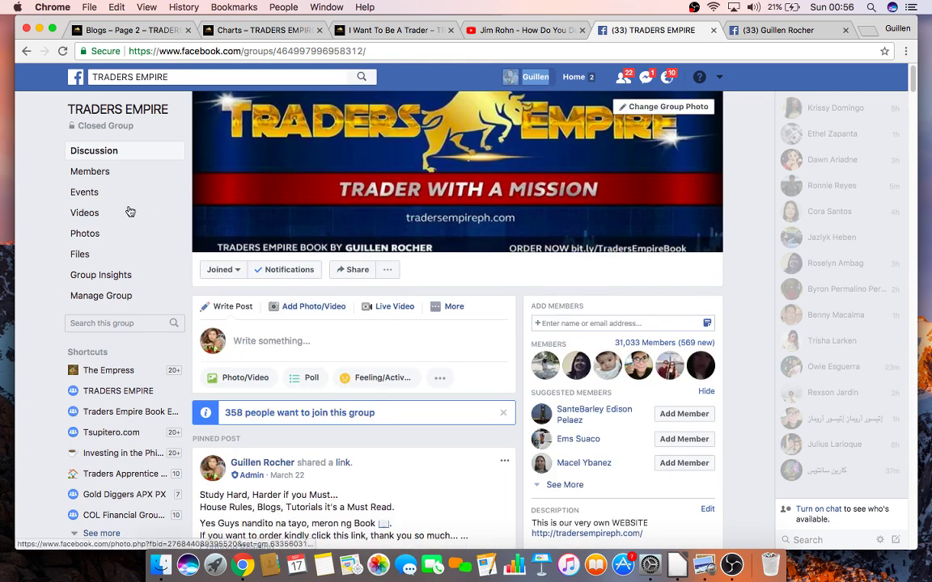
- Return to the Facebook home feed and reopen the TRADERS EMPIRE group from the shortcuts
click(562, 79)
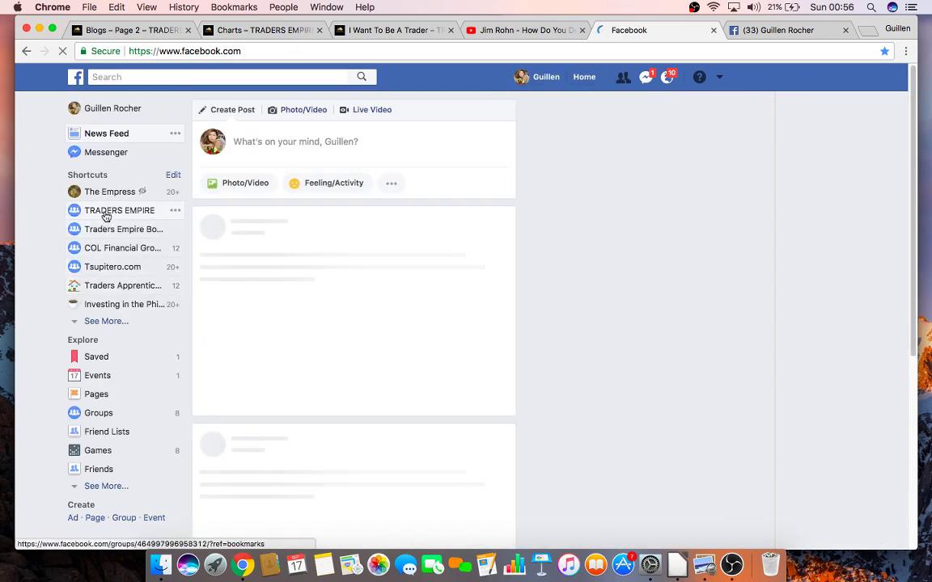
click(108, 211)
click(451, 304)
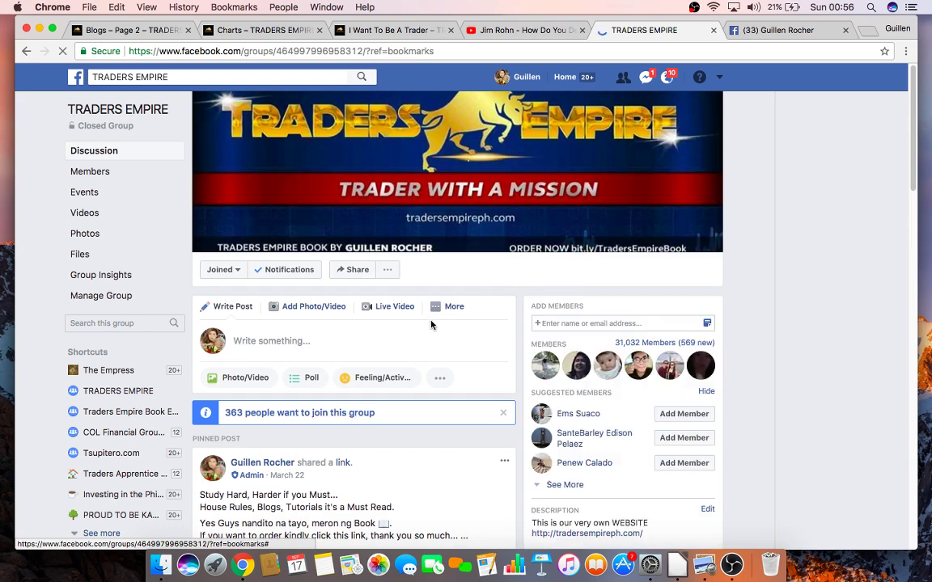
- Open the full text of the group's pinned post about house rules, blogs and tutorials
scroll(431, 324, down, 7)
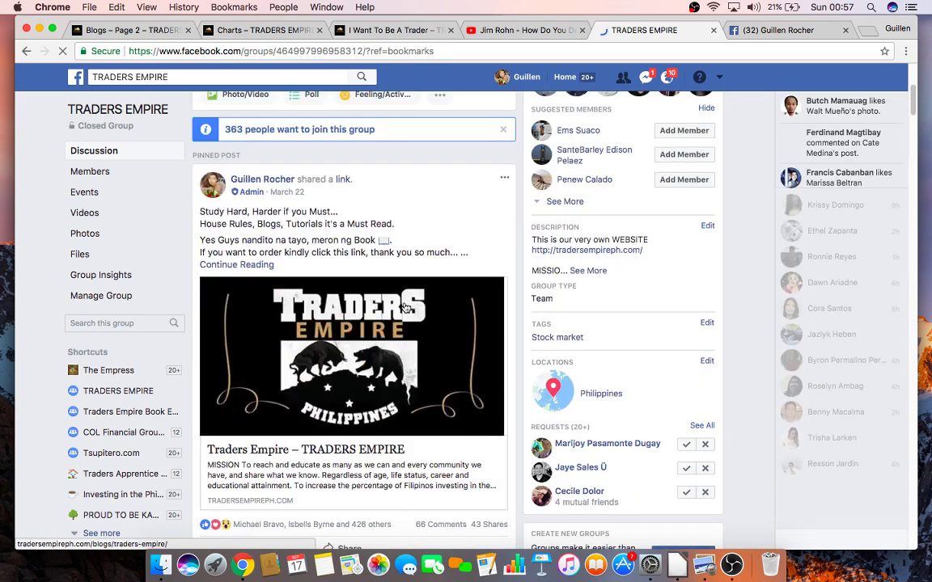
scroll(400, 308, down, 1)
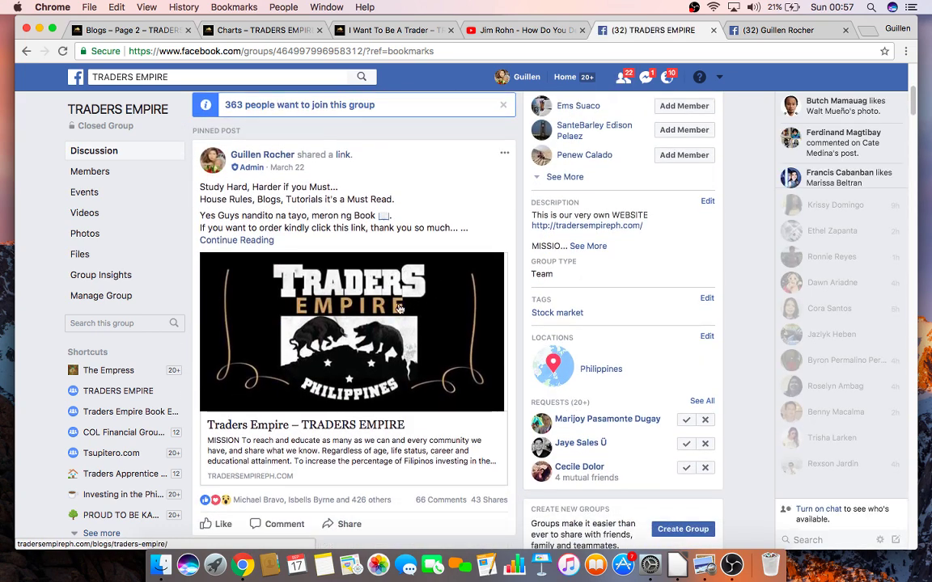
scroll(414, 201, down, 1)
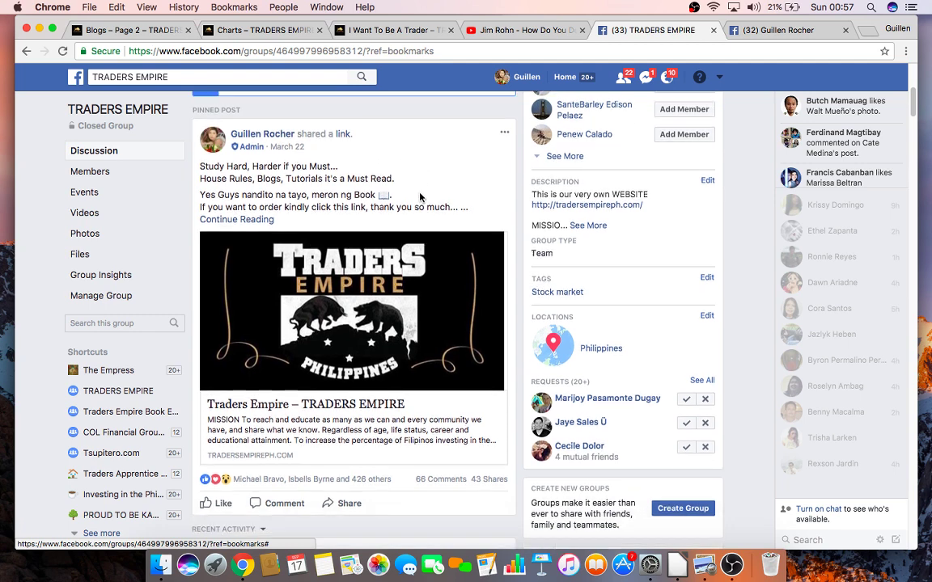
click(254, 223)
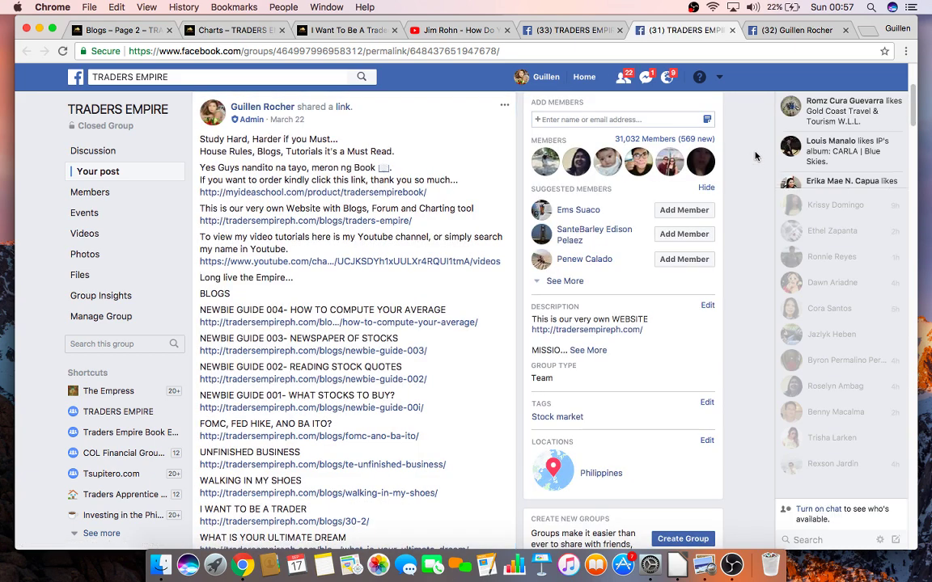
- Enlarge the pinned post page to 110% zoom
click(906, 51)
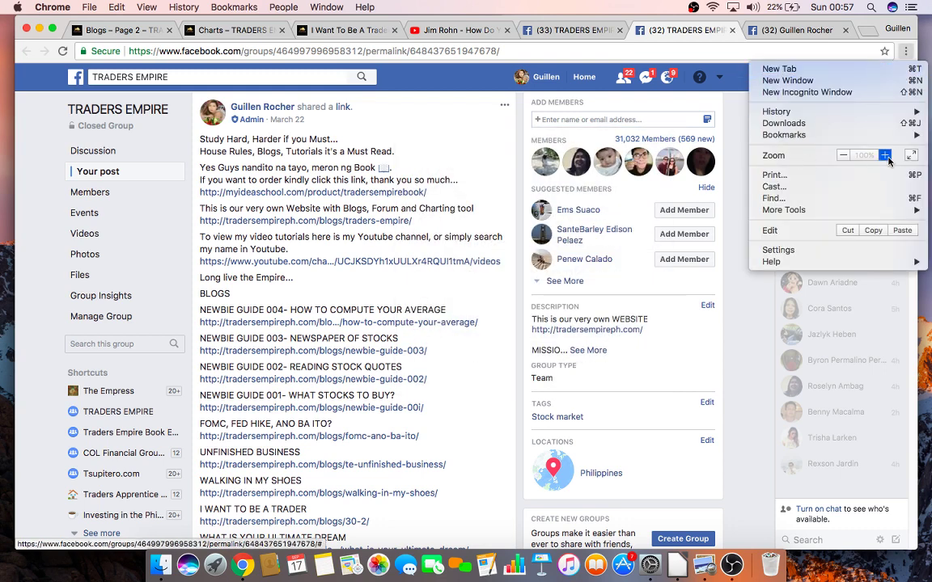
click(884, 156)
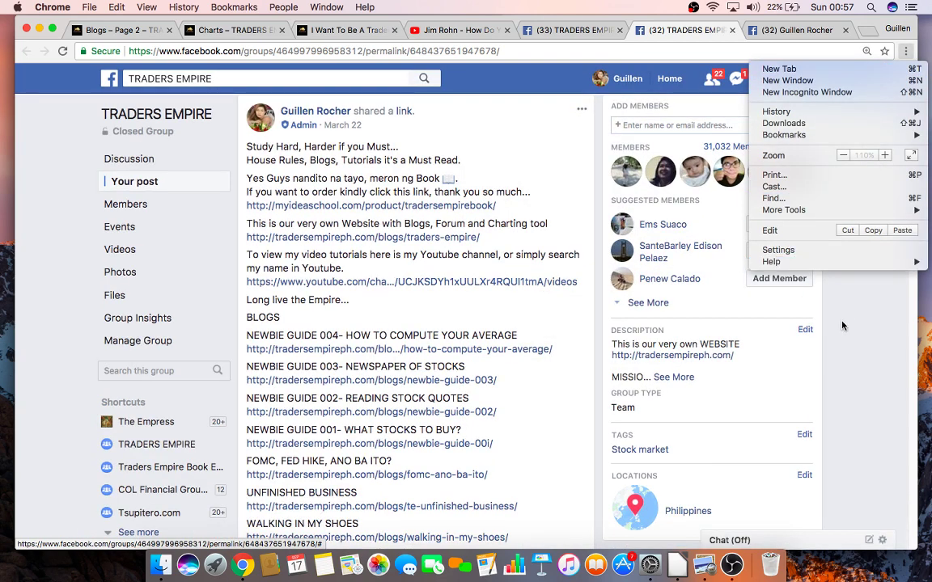
click(841, 325)
- Examine the pinned post's blog links, chart observations and numbered must-read FB threads
scroll(437, 275, down, 3)
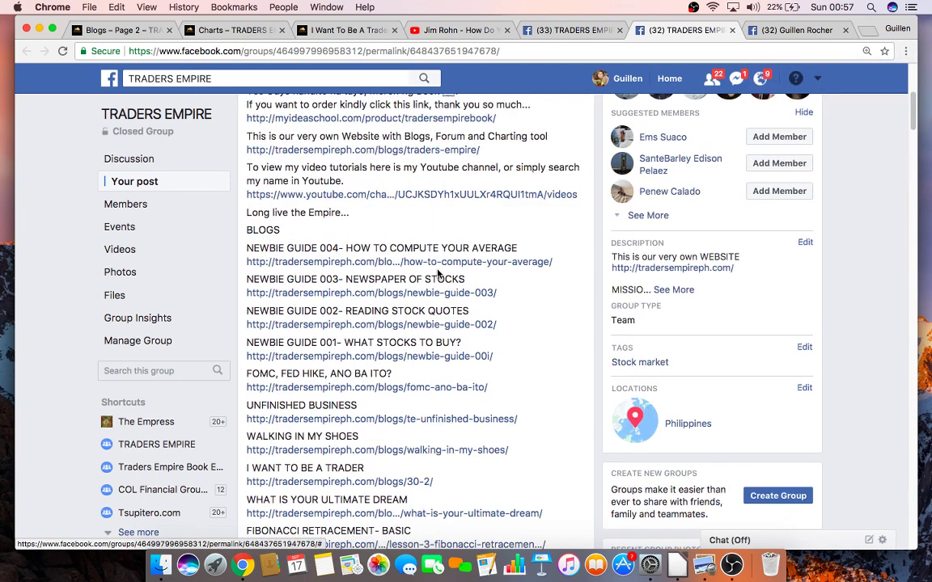
scroll(437, 275, down, 10)
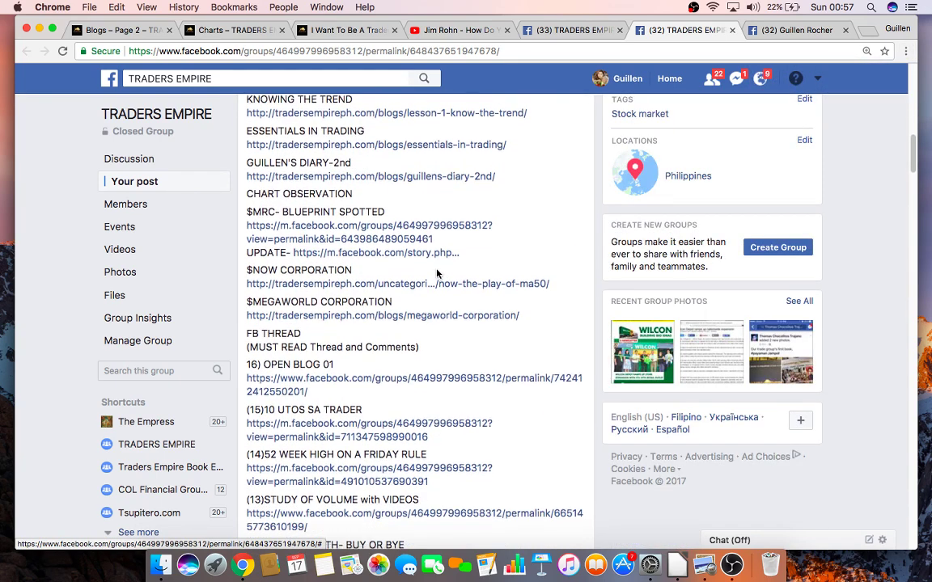
scroll(436, 274, down, 5)
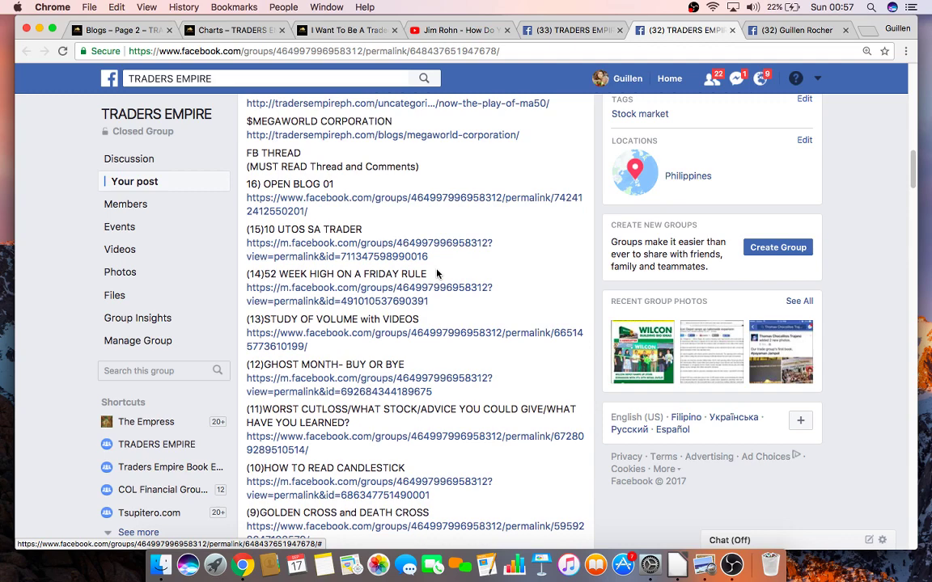
scroll(433, 274, down, 4)
scroll(432, 275, down, 11)
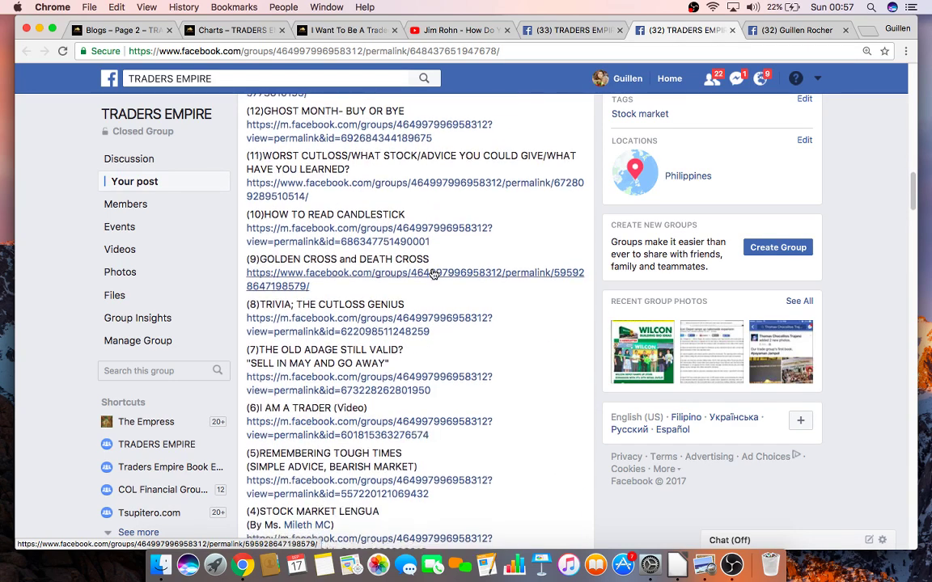
- Open the Quotes and Motivation with Photo and Empires Words of Wizard thread links in new browser tabs
scroll(433, 274, up, 3)
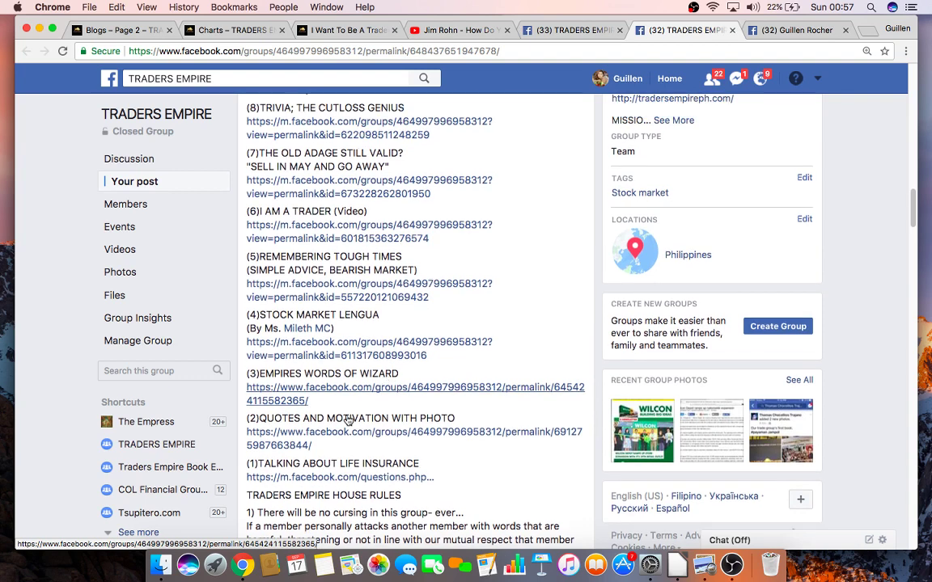
right_click(386, 434)
click(380, 391)
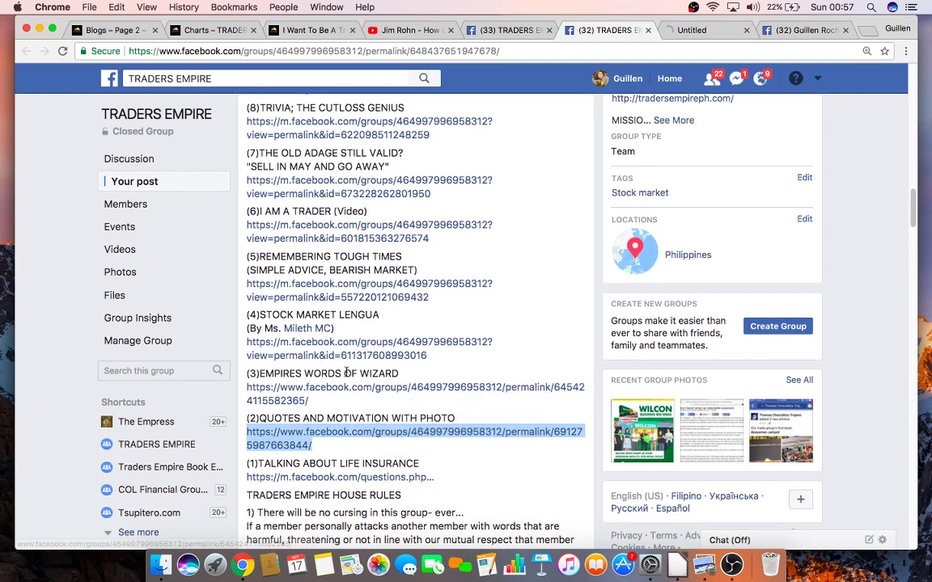
right_click(372, 389)
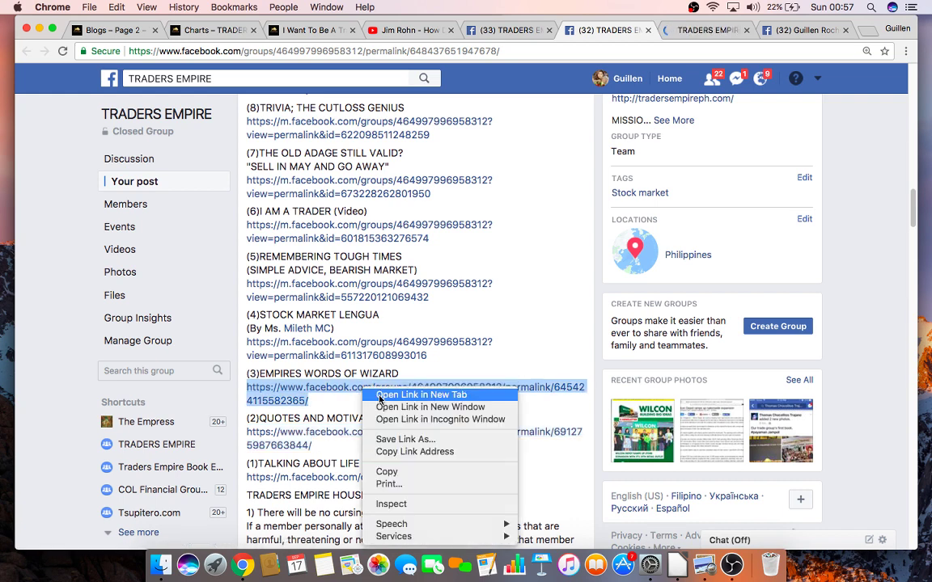
click(380, 394)
- Review the numbered FB threads in the pinned post from Stock Market Lengua back up to How to Read Candlestick
scroll(347, 364, up, 1)
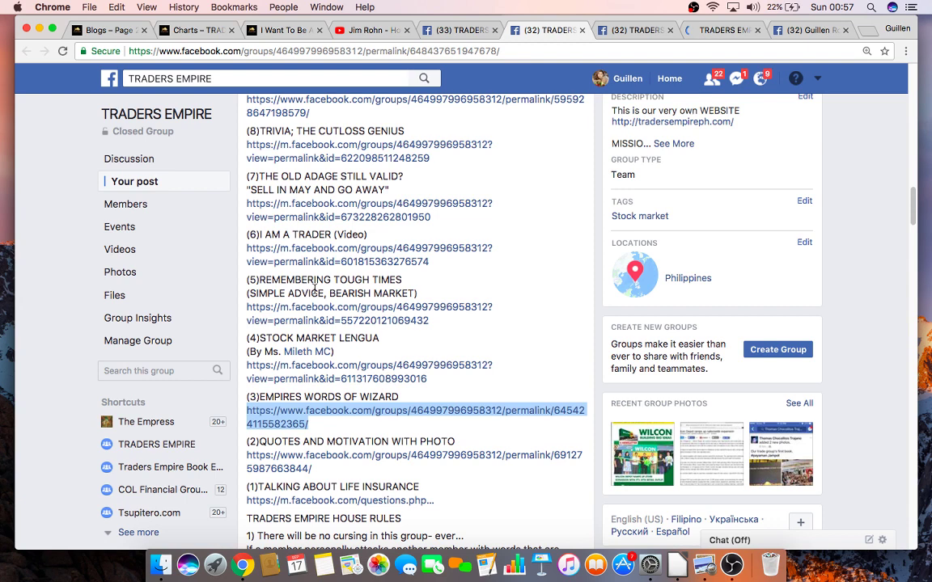
scroll(339, 295, up, 1)
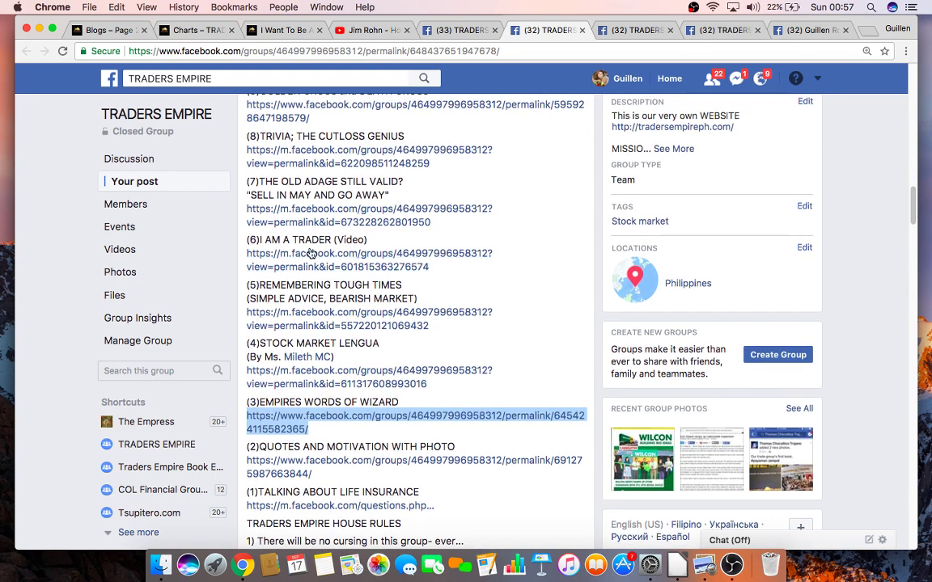
scroll(312, 254, up, 1)
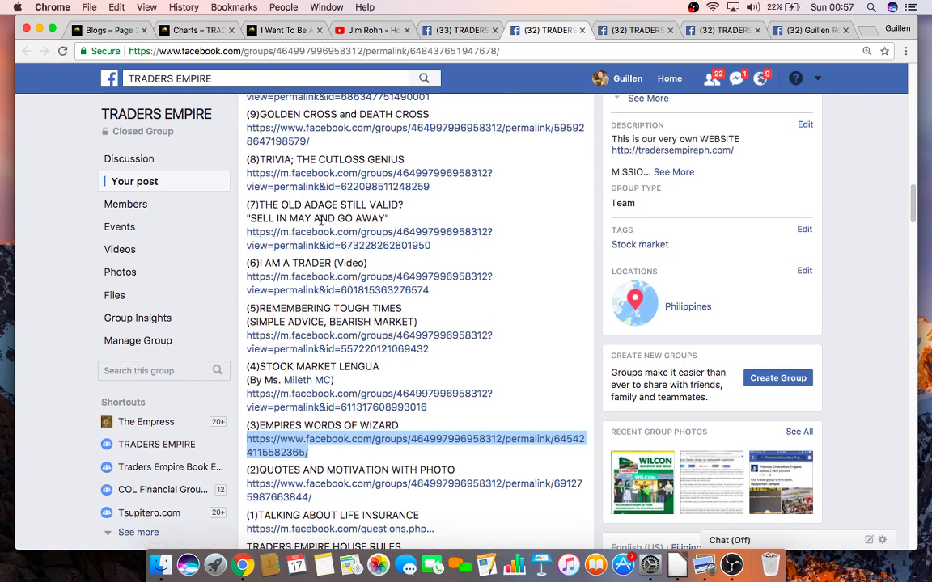
scroll(321, 220, up, 2)
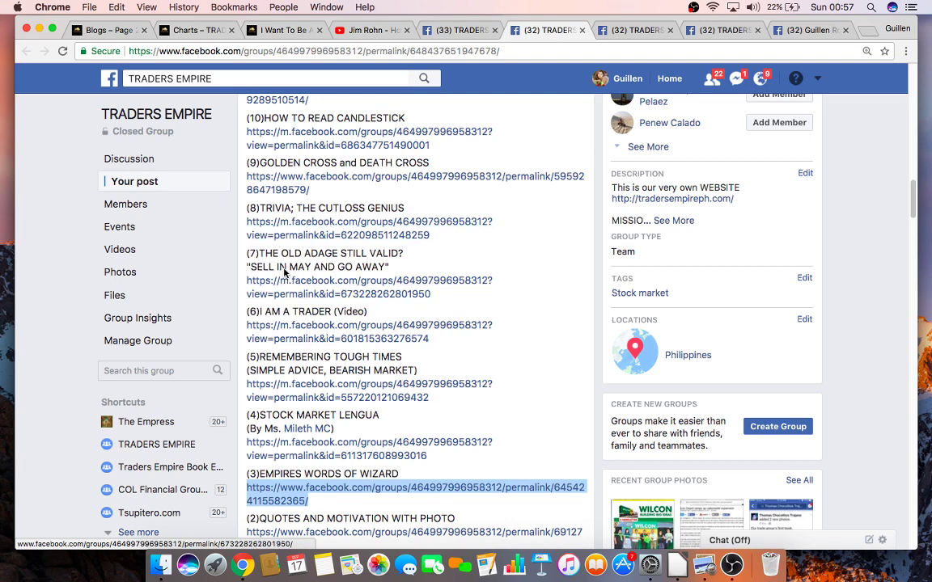
scroll(331, 279, up, 1)
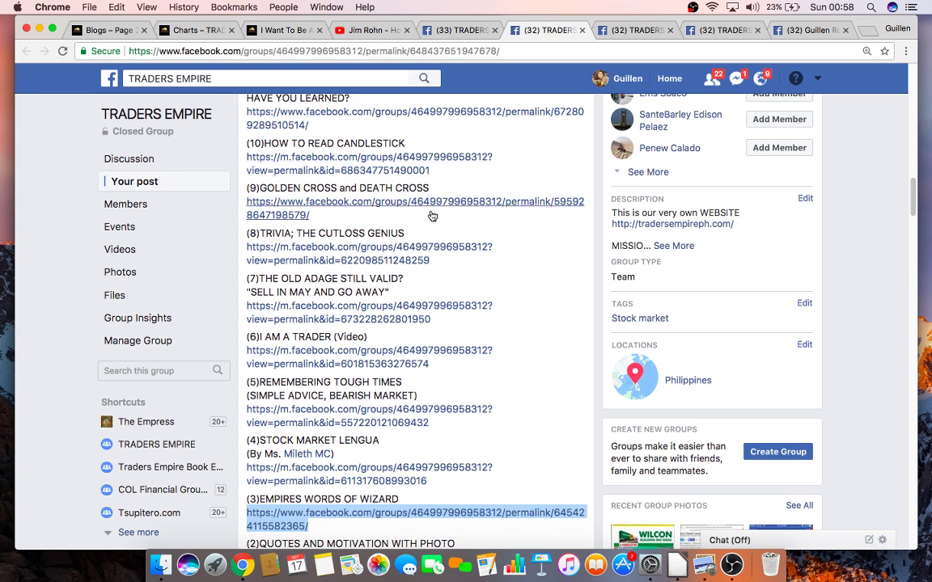
scroll(538, 245, up, 1)
scroll(538, 247, up, 1)
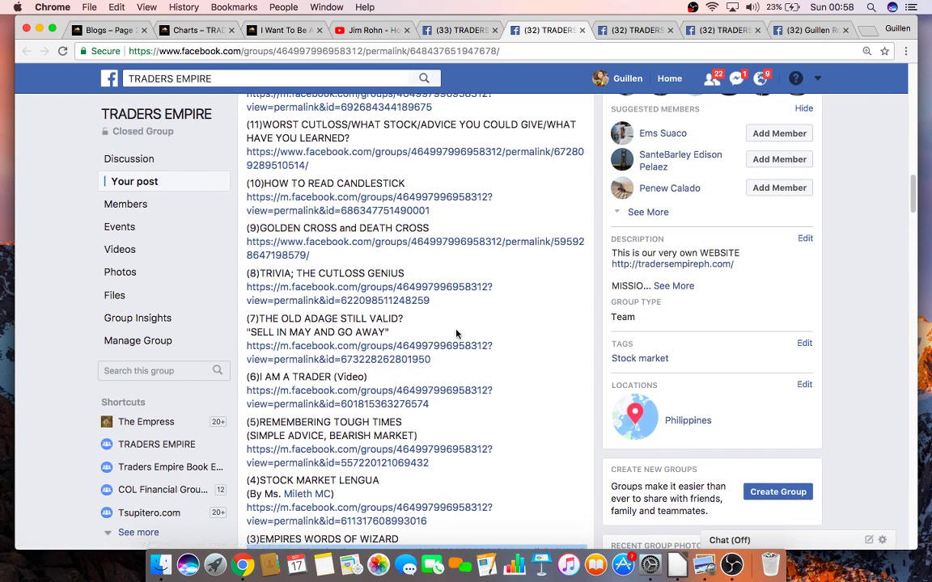
- Review the pinned post's numbered FB threads from The Old Adage Still Valid up to Open Blog 01
scroll(426, 289, up, 1)
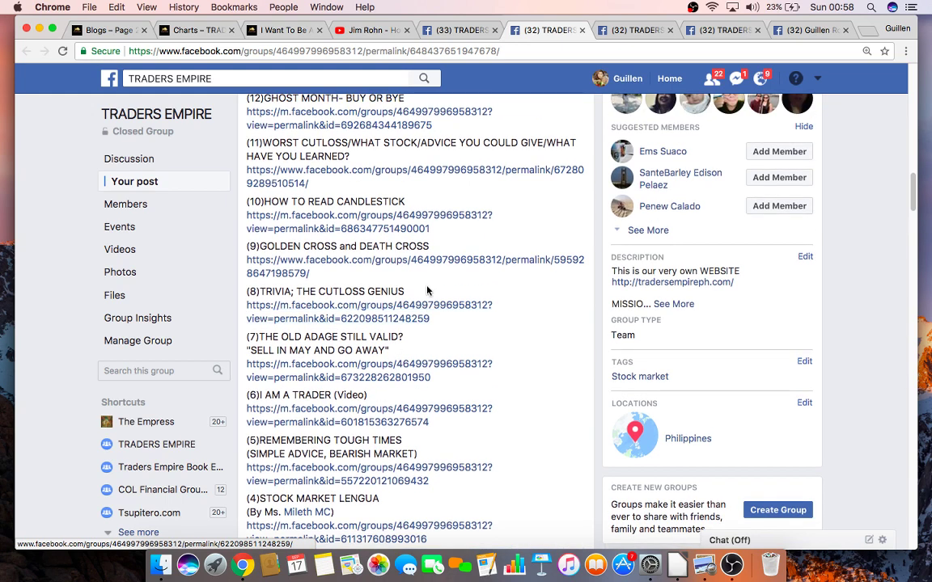
scroll(384, 293, up, 2)
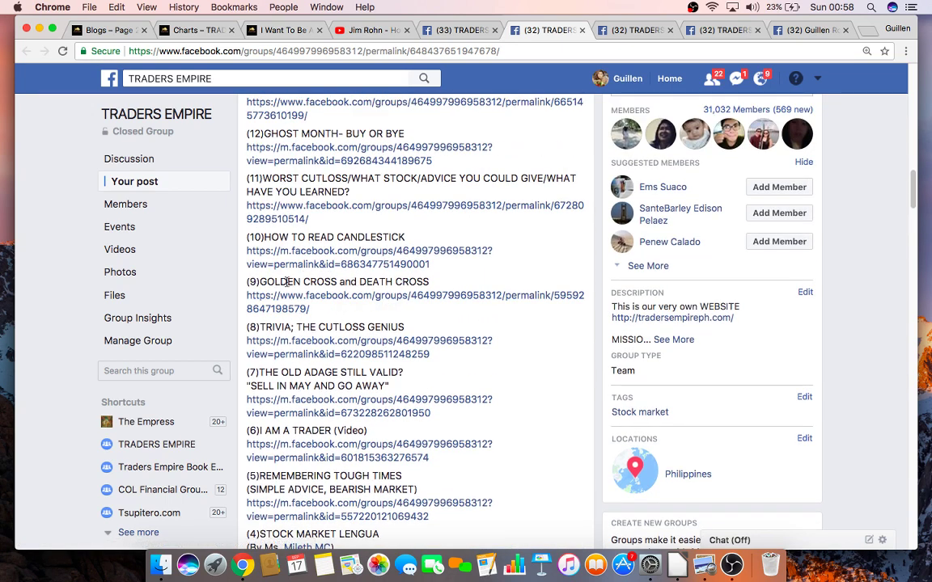
scroll(346, 267, up, 1)
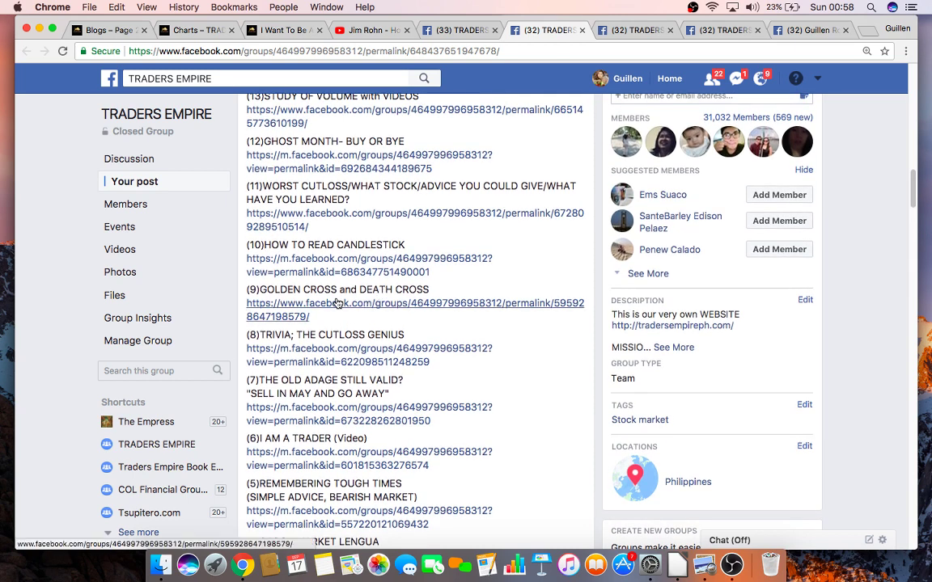
scroll(337, 304, up, 1)
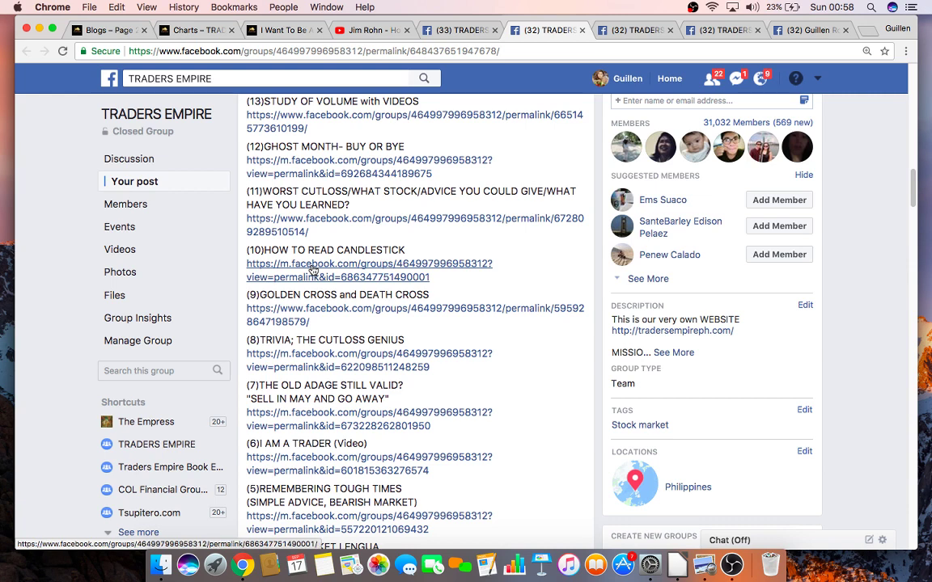
scroll(313, 270, up, 5)
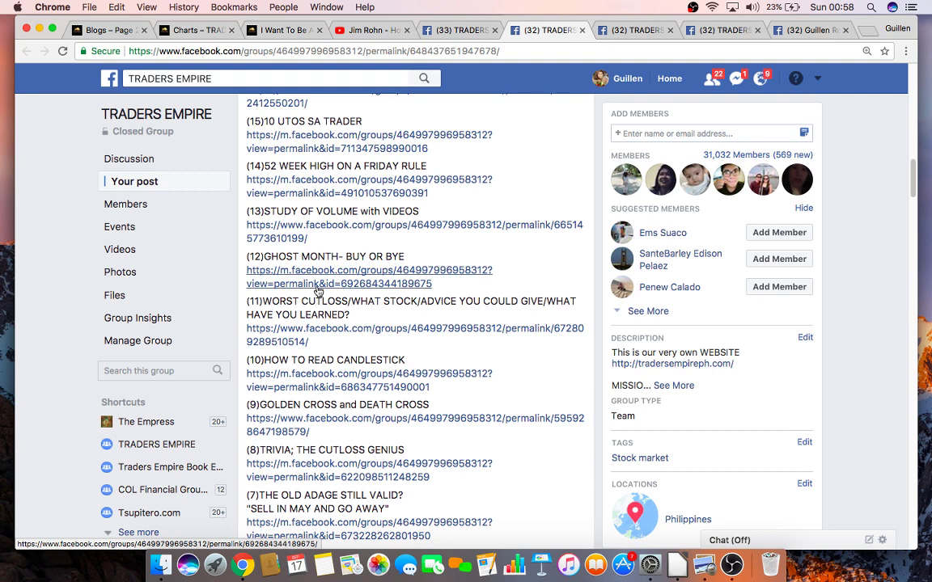
scroll(318, 315, up, 1)
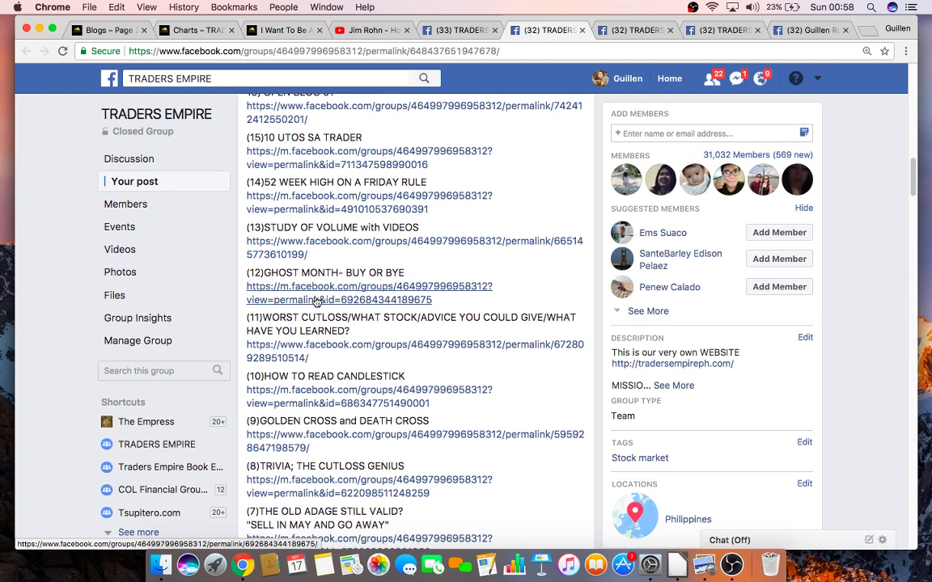
scroll(315, 302, up, 2)
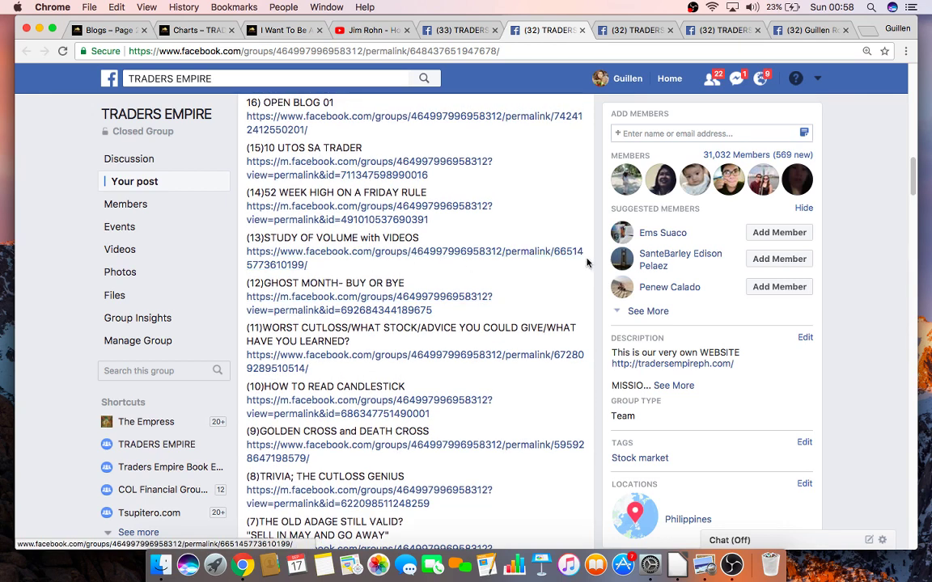
scroll(391, 265, up, 3)
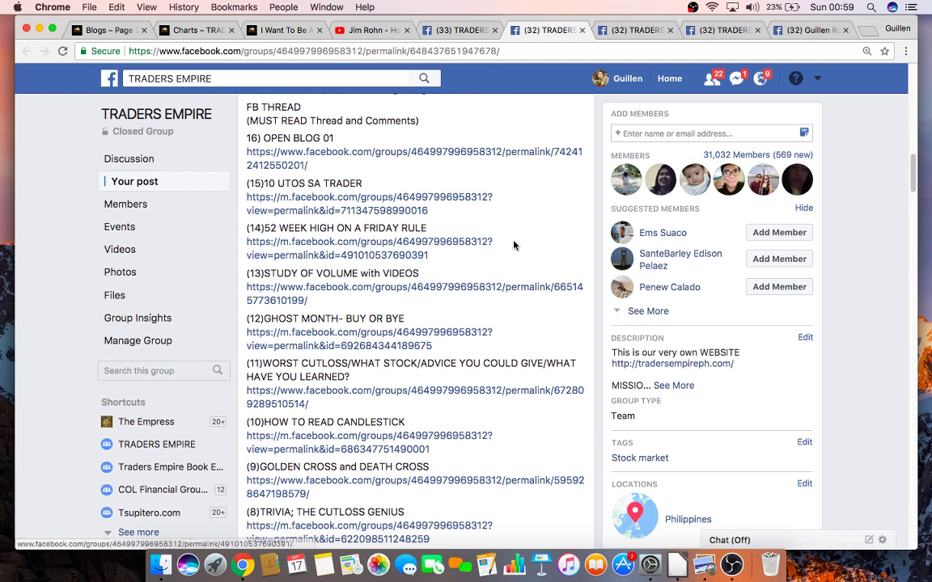
scroll(512, 245, up, 1)
scroll(509, 244, up, 4)
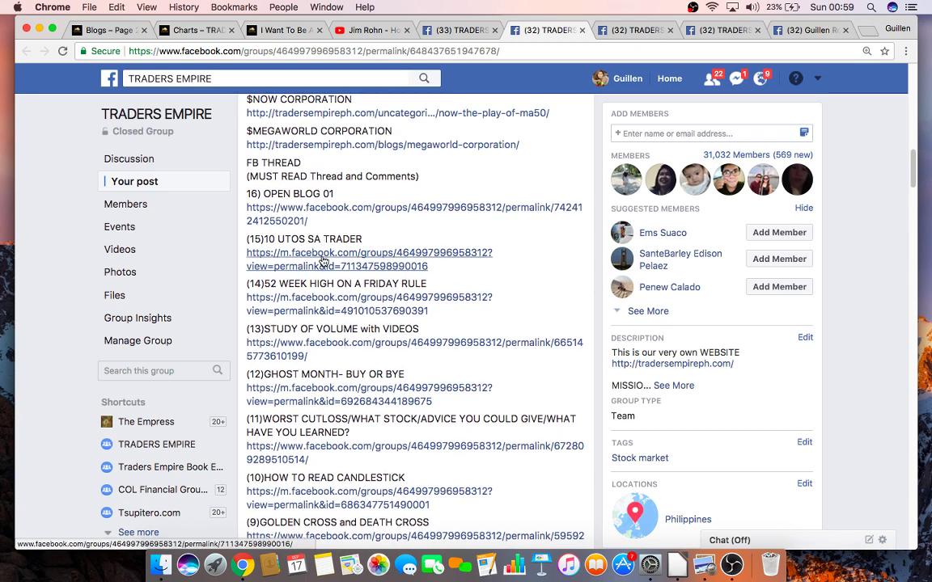
scroll(320, 255, up, 2)
scroll(322, 257, up, 2)
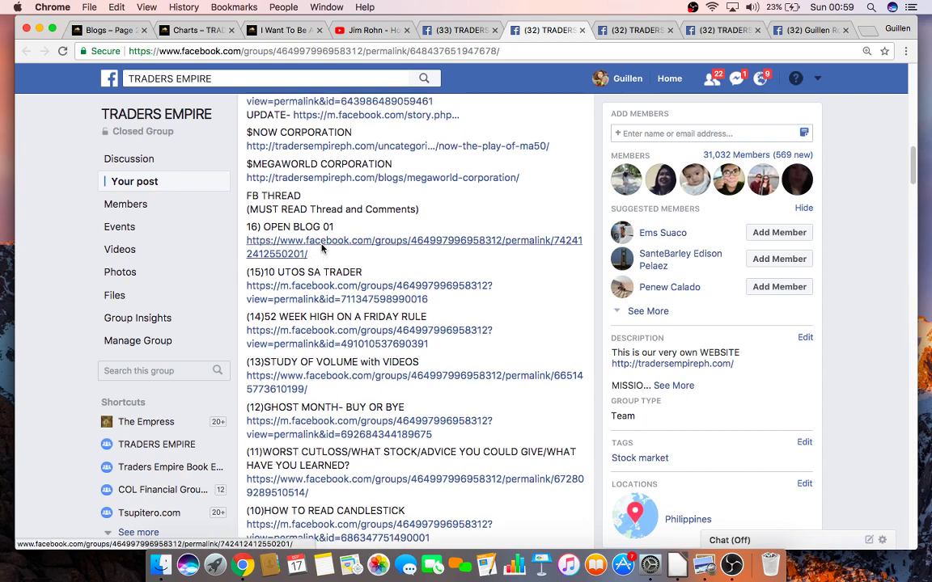
- Skim the pinned post's chart observations and blog links up to Newbie Guide 004 and return to the FB threads
scroll(321, 245, up, 5)
scroll(321, 247, up, 10)
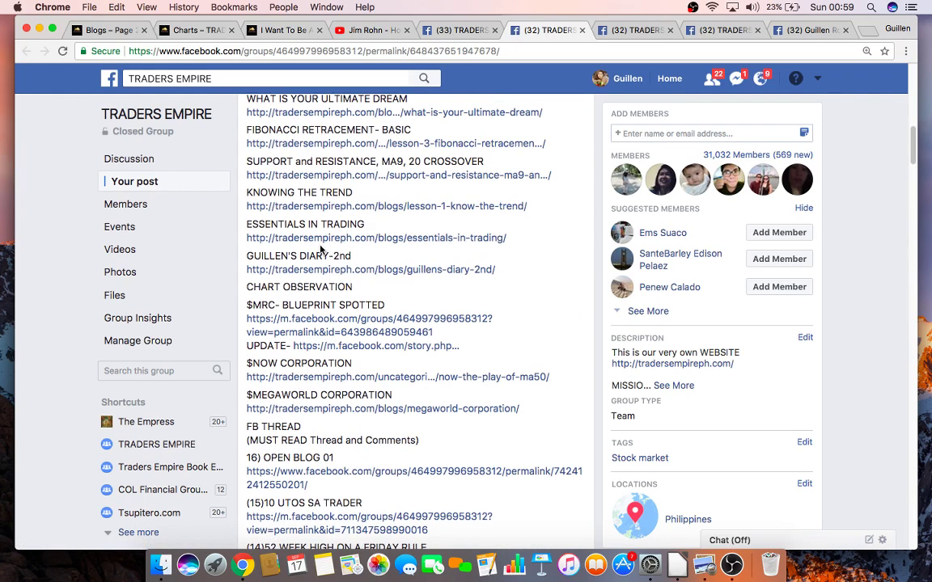
scroll(321, 249, up, 8)
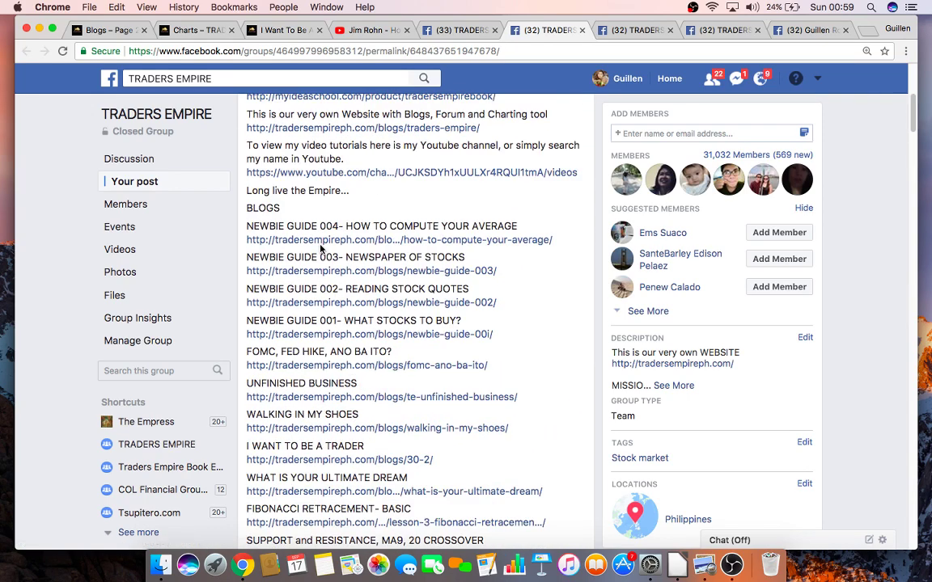
scroll(322, 249, down, 20)
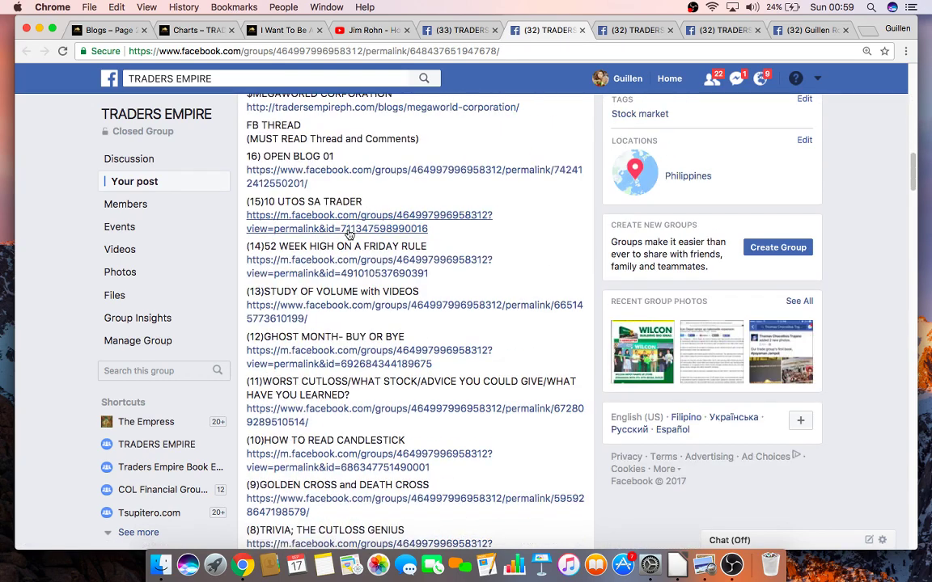
scroll(366, 189, down, 10)
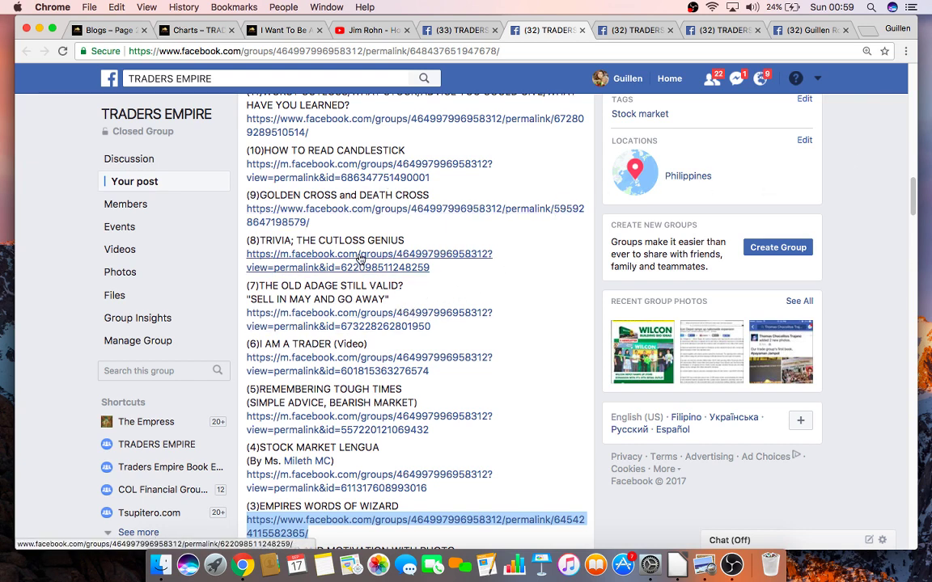
click(881, 192)
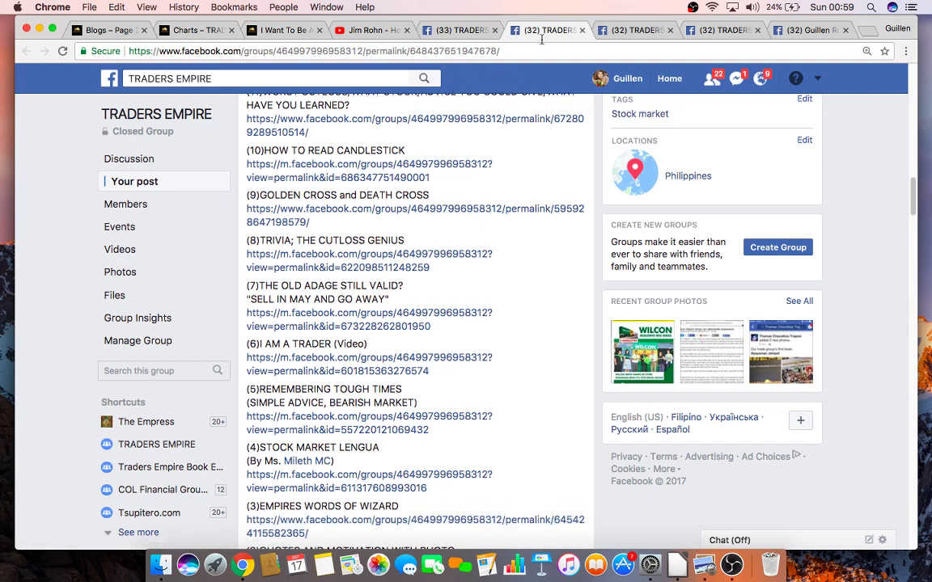
- Open YouTube in a new browser tab and display the uploaded videos of the signed-in account's channel
click(867, 30)
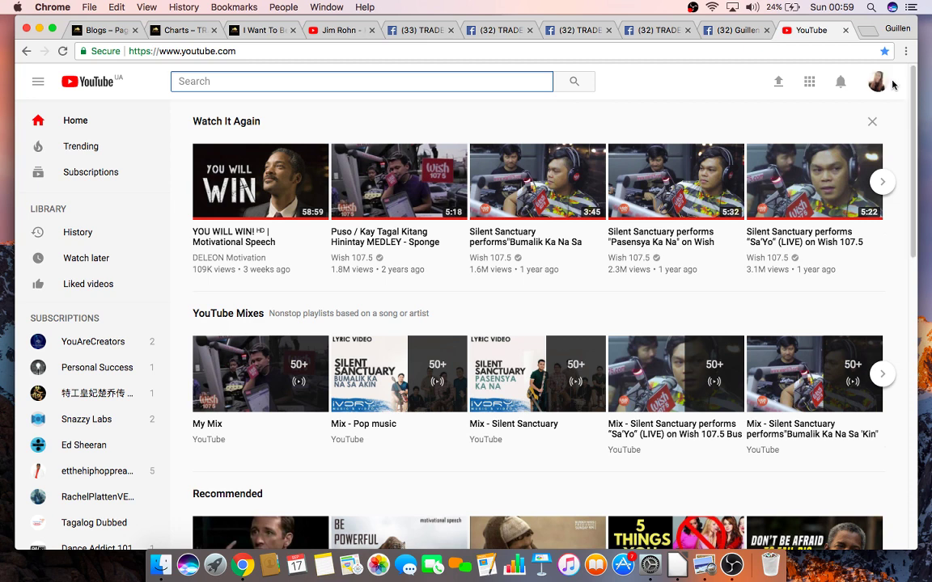
click(876, 82)
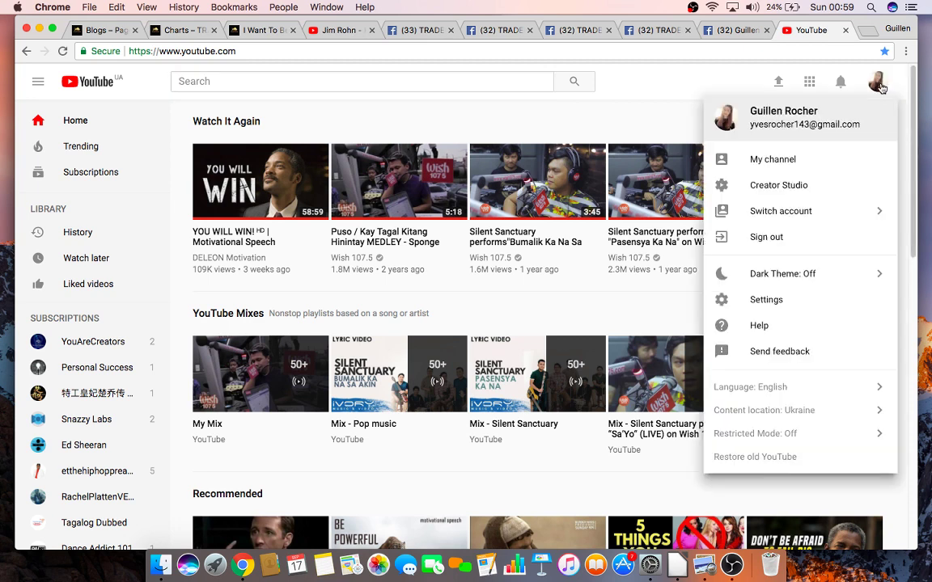
click(786, 158)
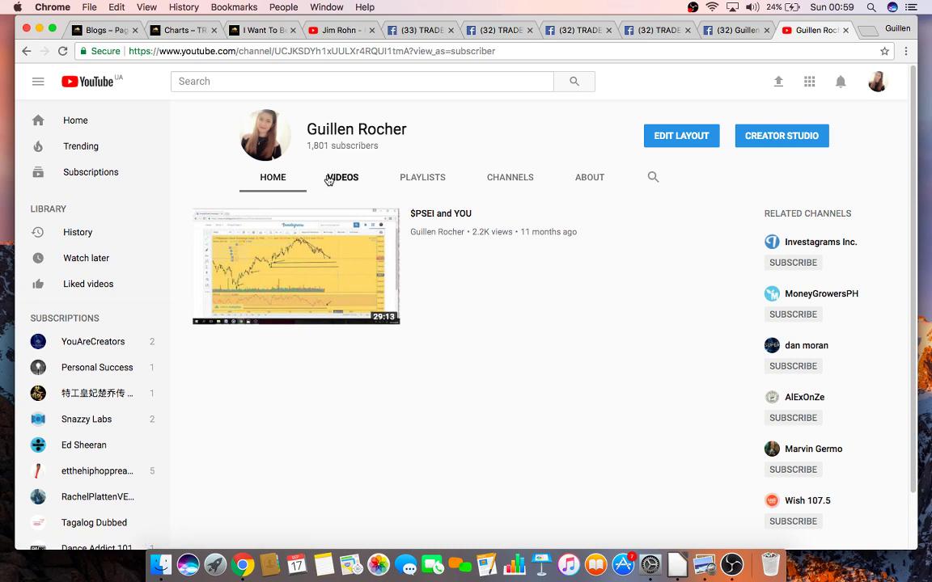
click(328, 178)
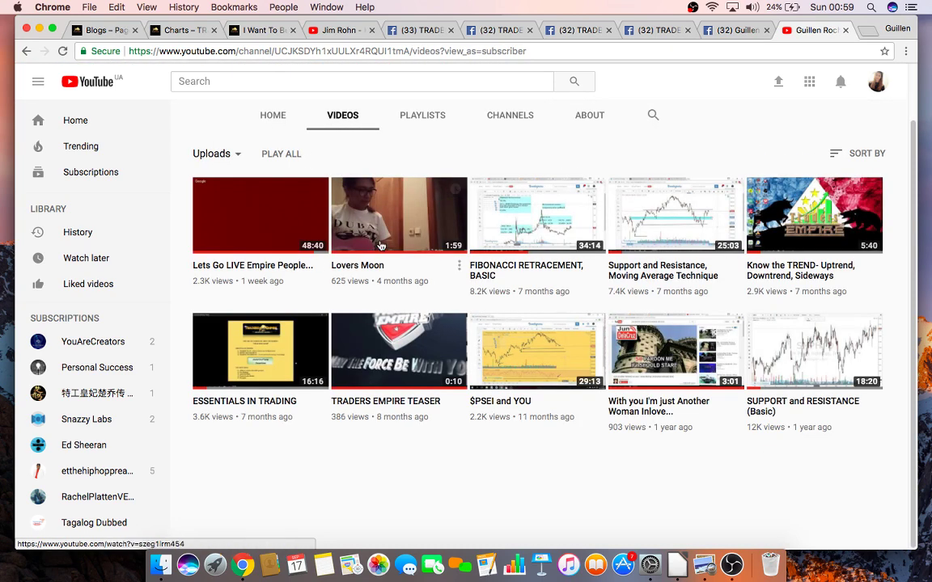
- Examine the channel's uploaded lesson videos, including Fibonacci retracement, support and resistance, and trend basics
scroll(307, 153, up, 2)
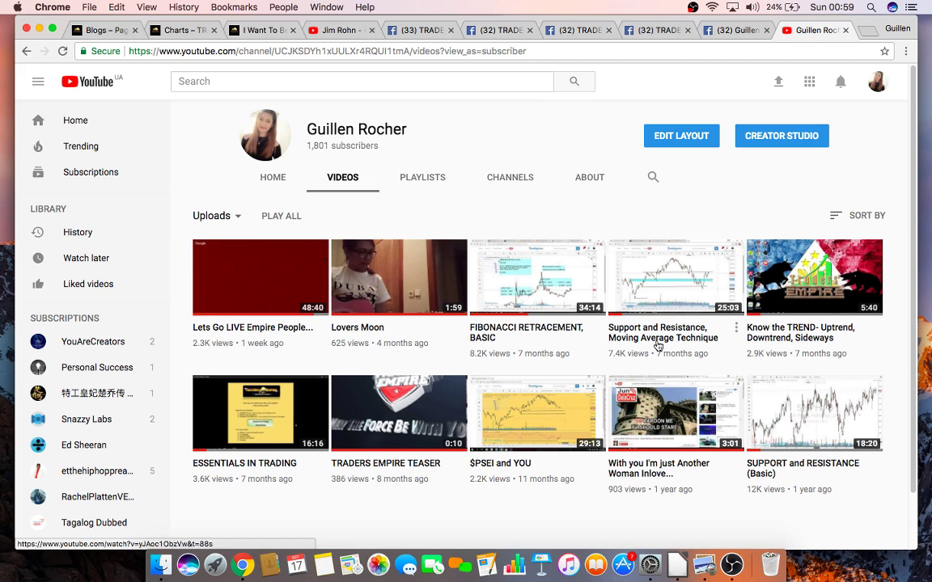
scroll(657, 346, down, 2)
scroll(657, 346, down, 1)
scroll(657, 346, up, 3)
scroll(580, 417, down, 1)
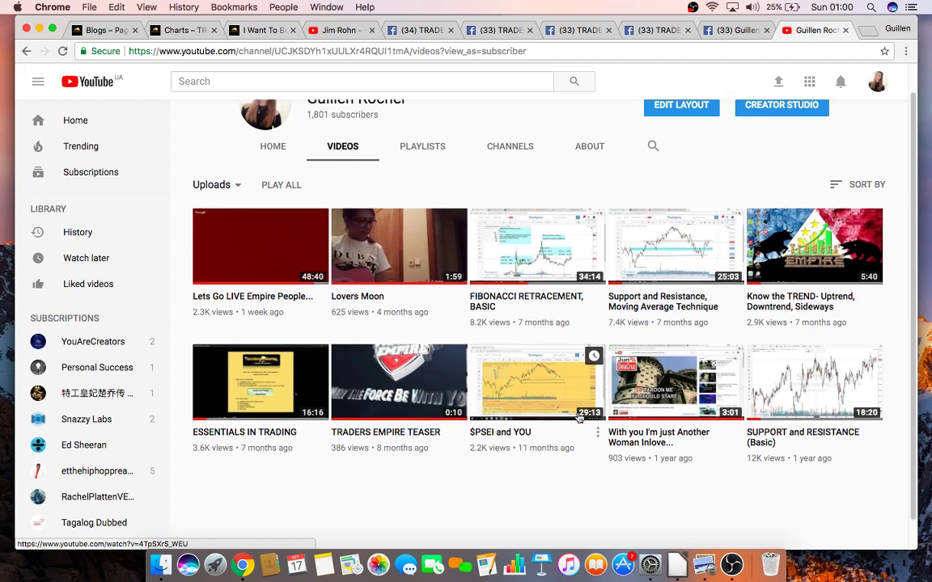
scroll(580, 417, up, 1)
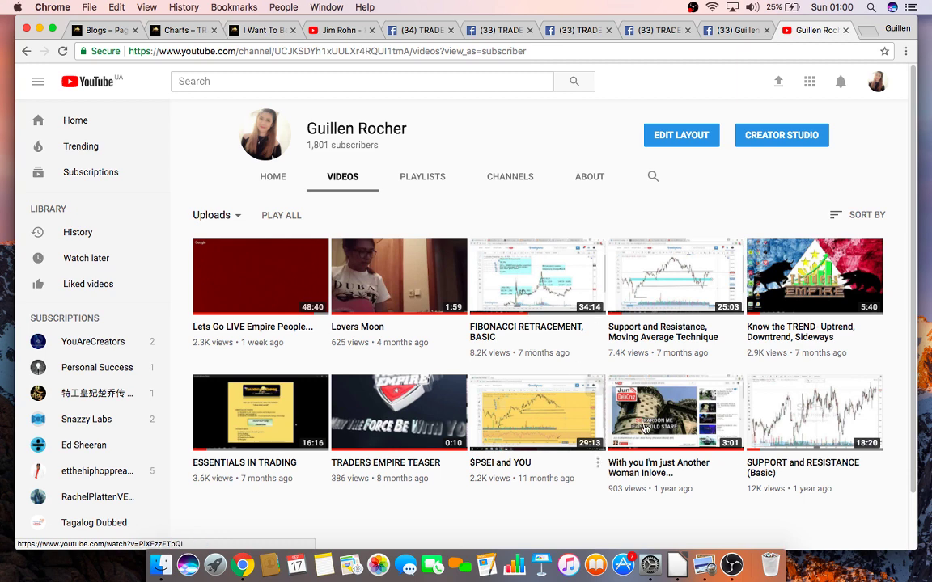
- Switch to Preview to review the What to Study outline, and return to the YouTube channel page in Chrome
click(705, 565)
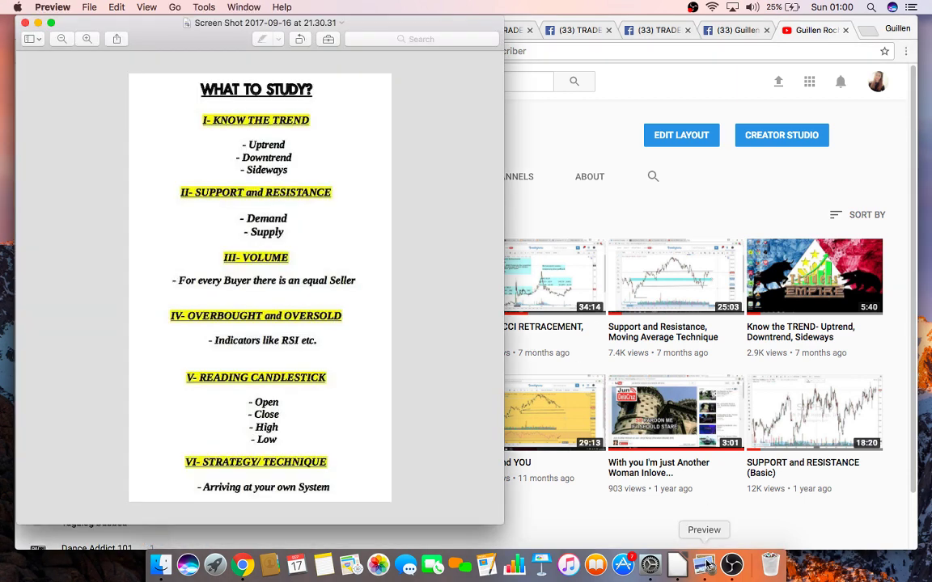
click(570, 141)
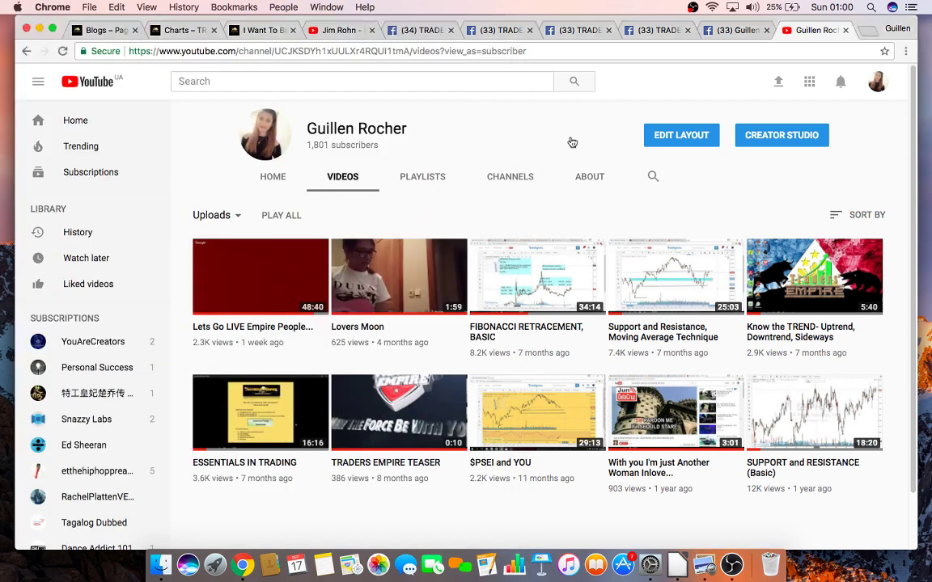
click(728, 569)
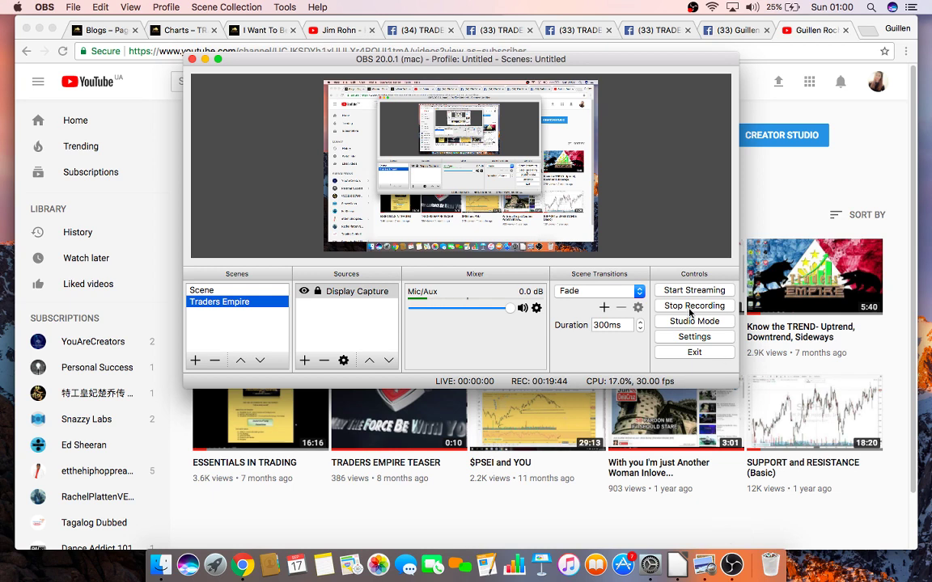